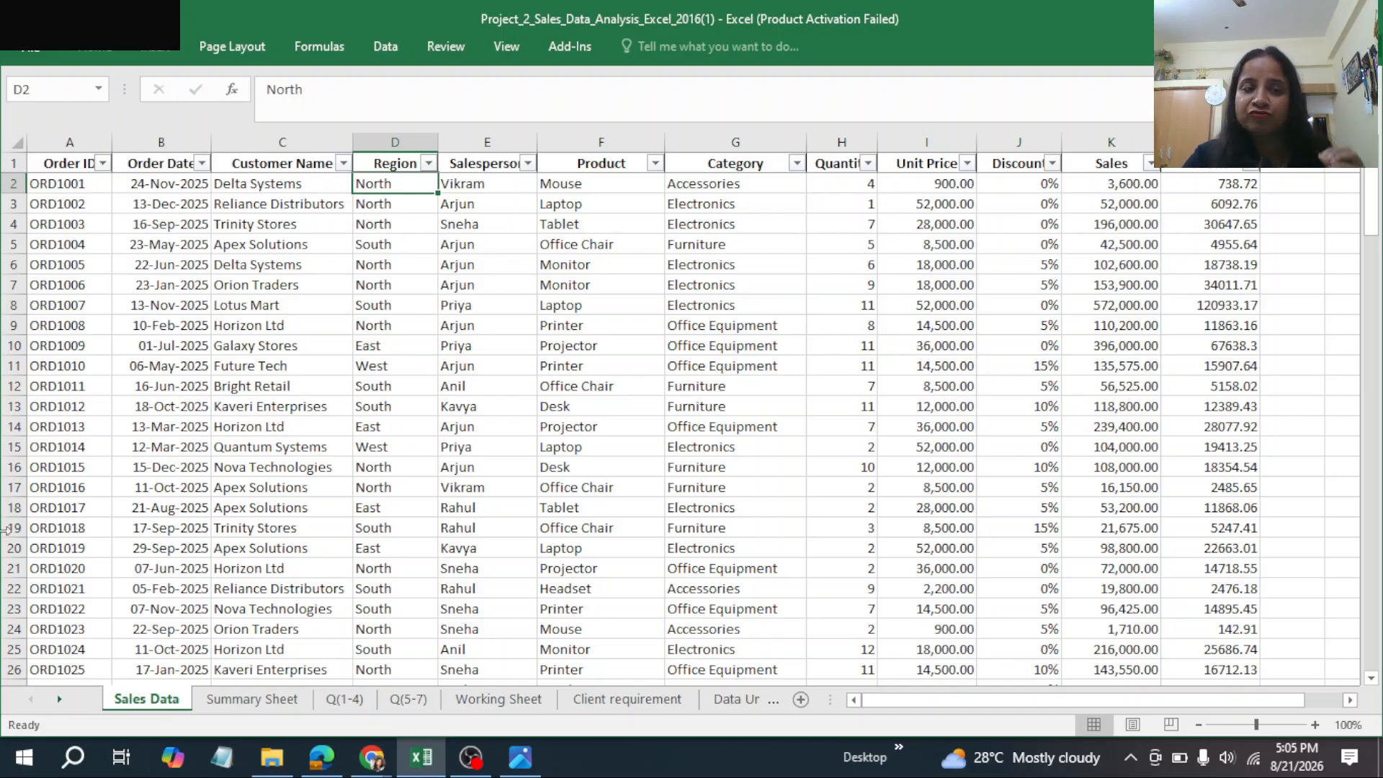
Step: Review the Sales Data column headers one by one, from Order ID through Quantity
click(72, 165)
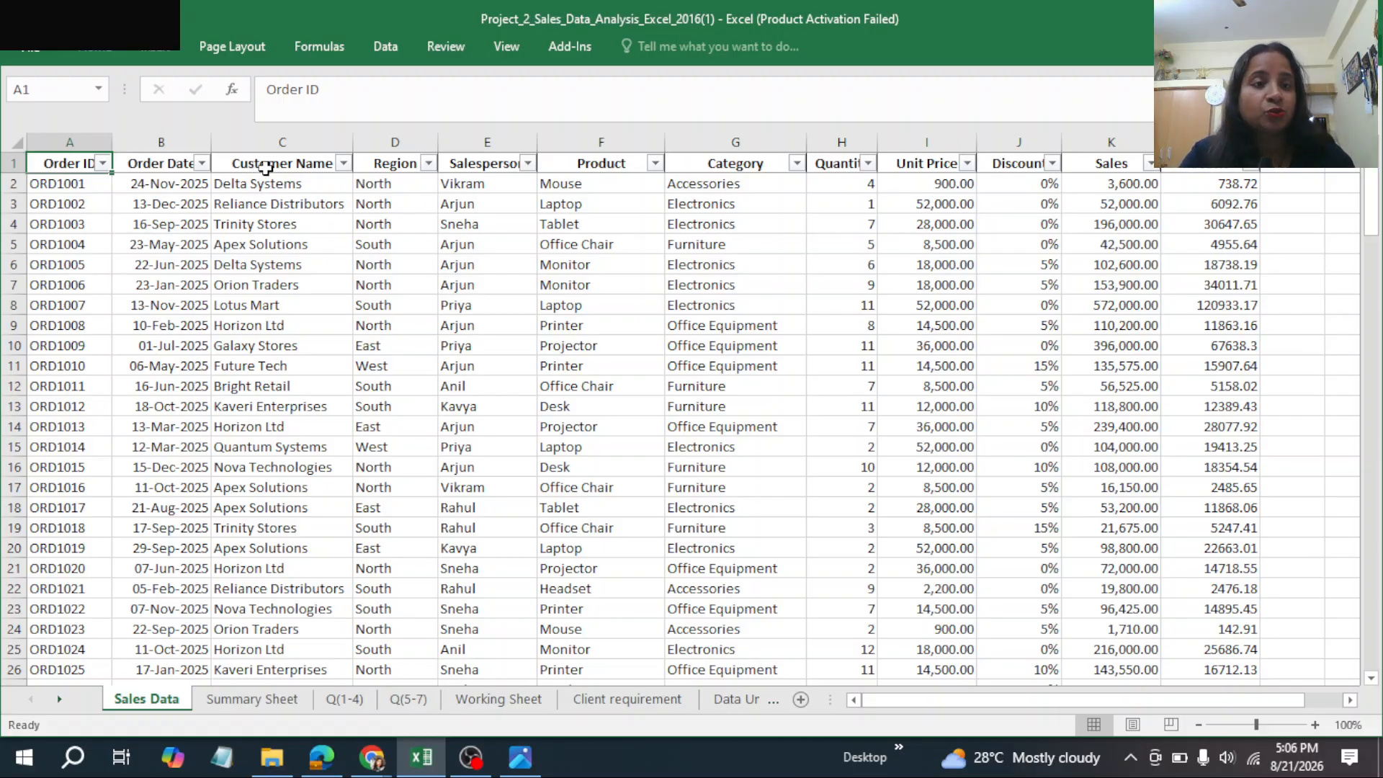
click(156, 166)
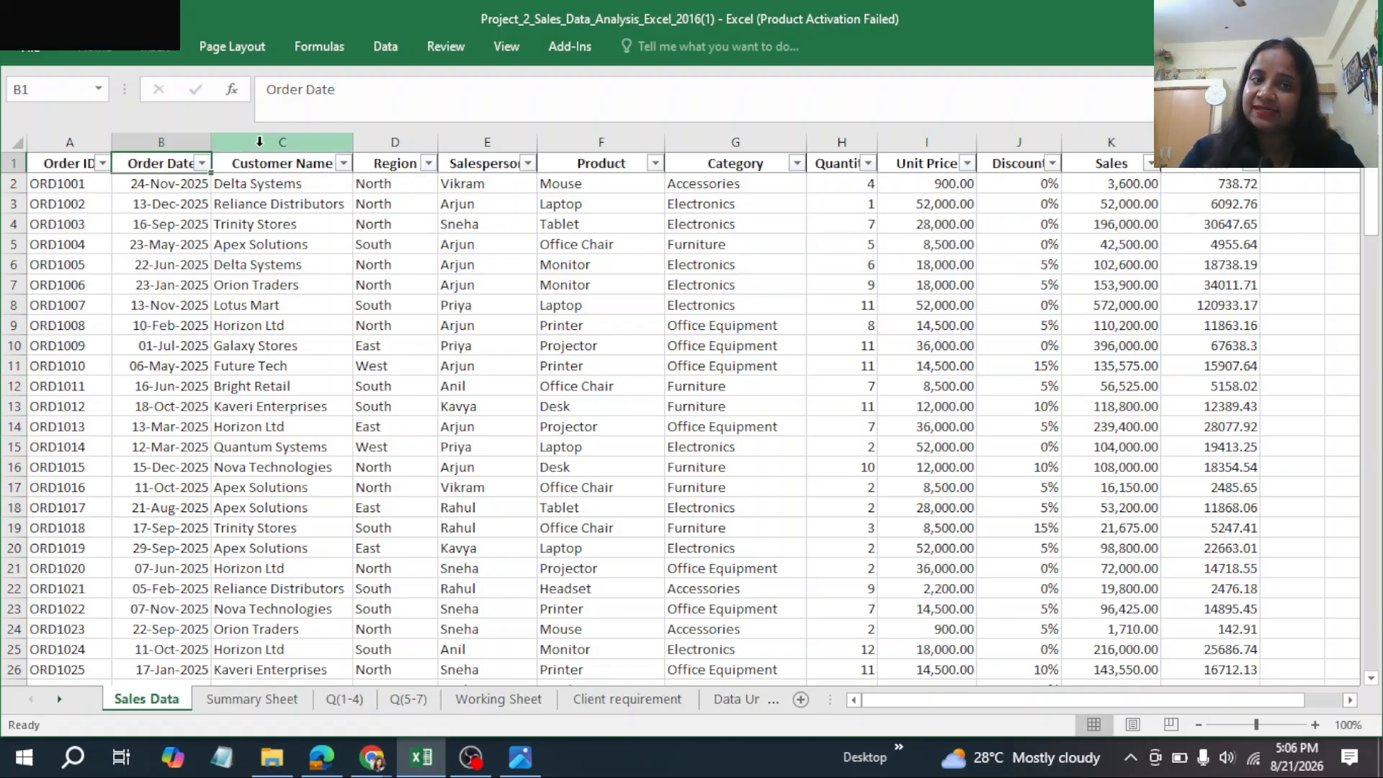
click(280, 166)
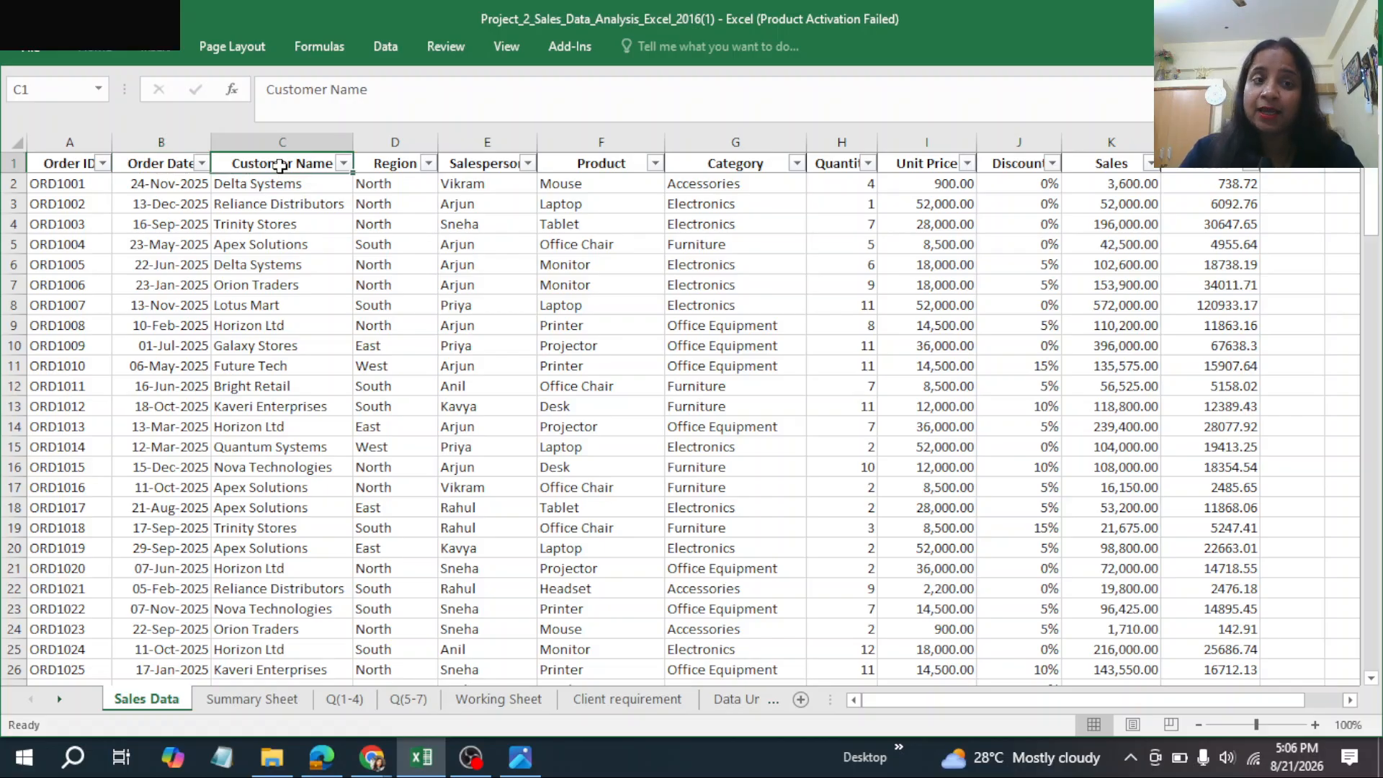
click(388, 160)
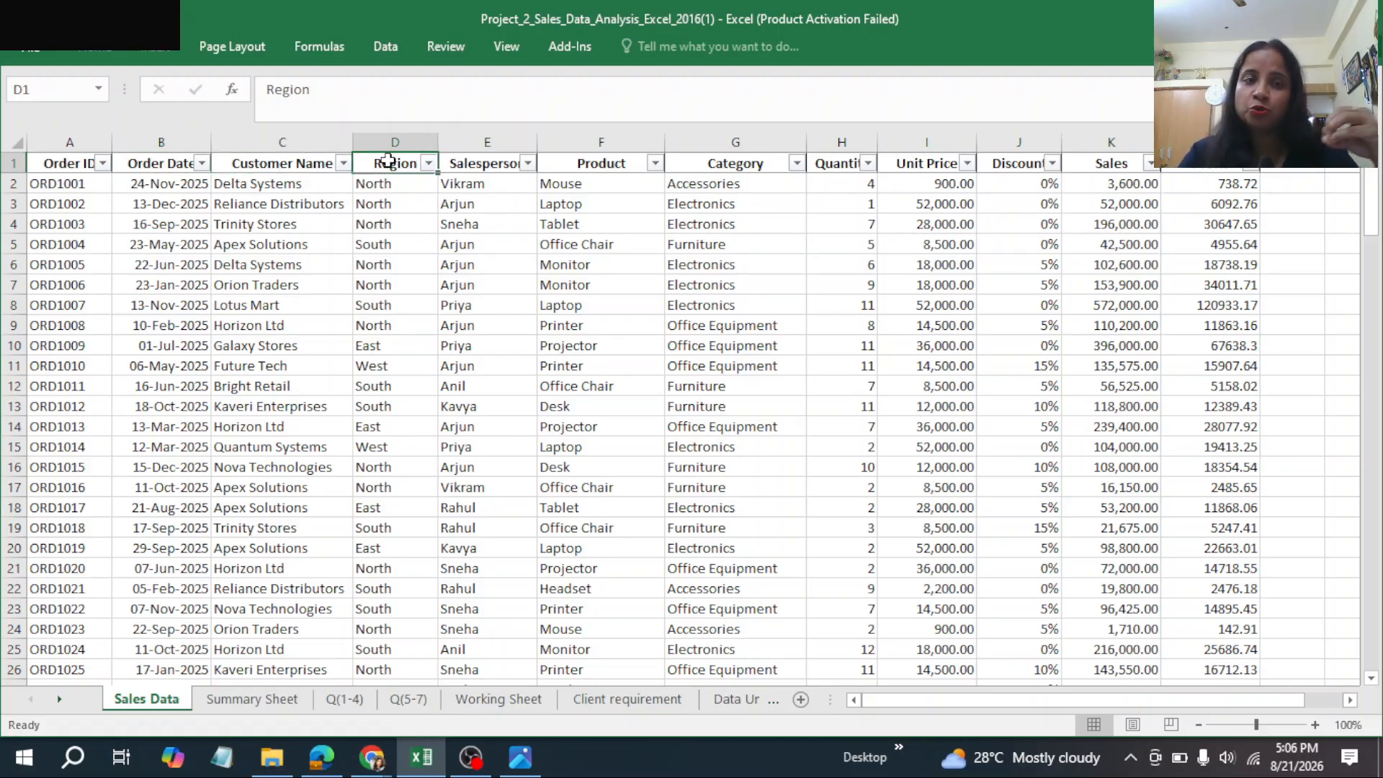
click(484, 165)
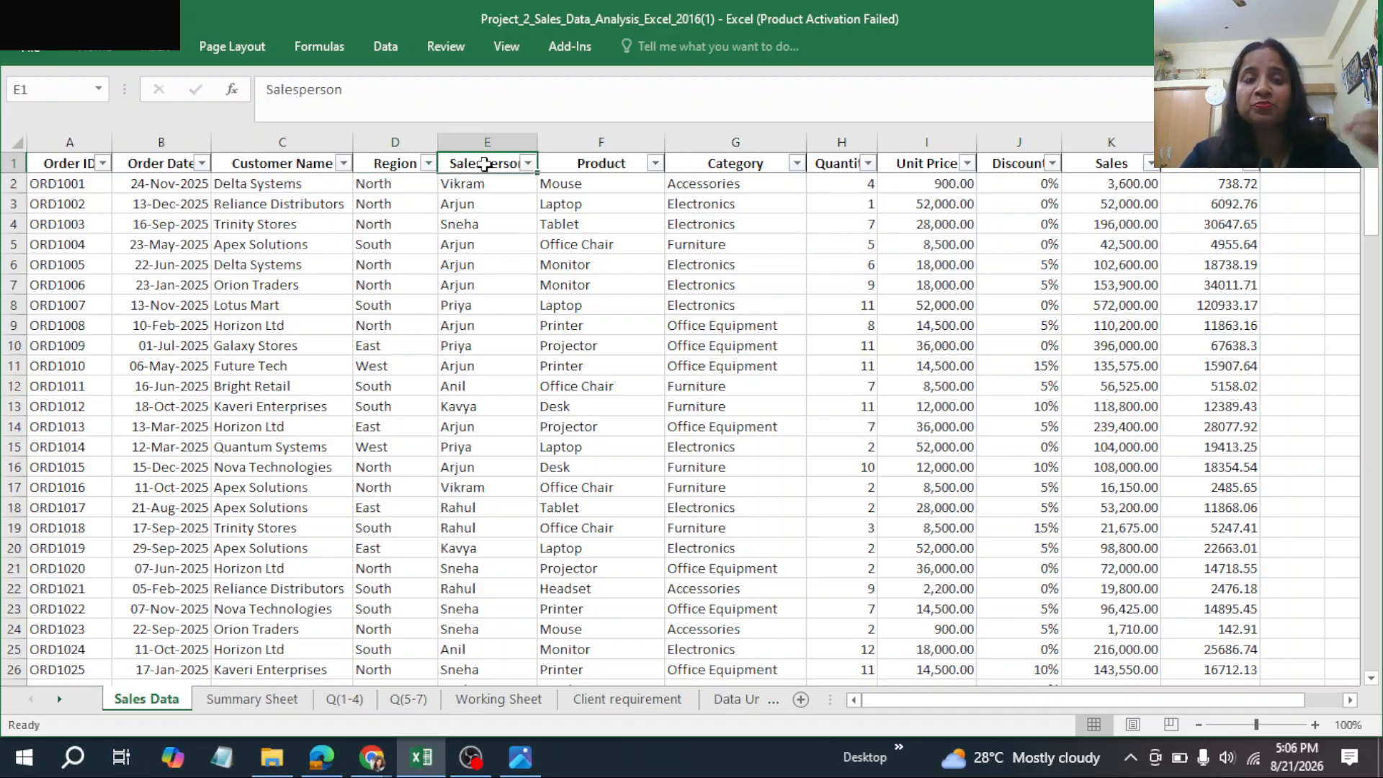
click(602, 164)
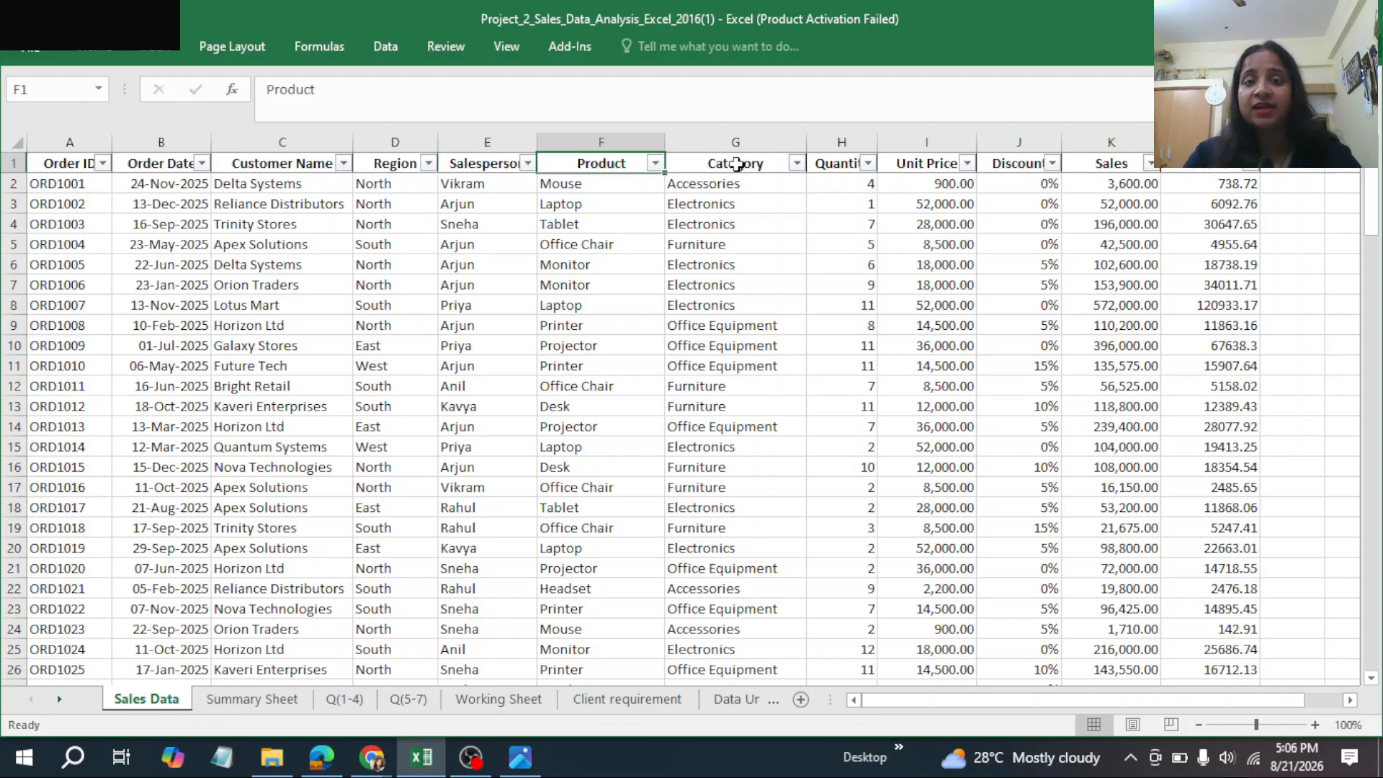
click(736, 164)
click(832, 164)
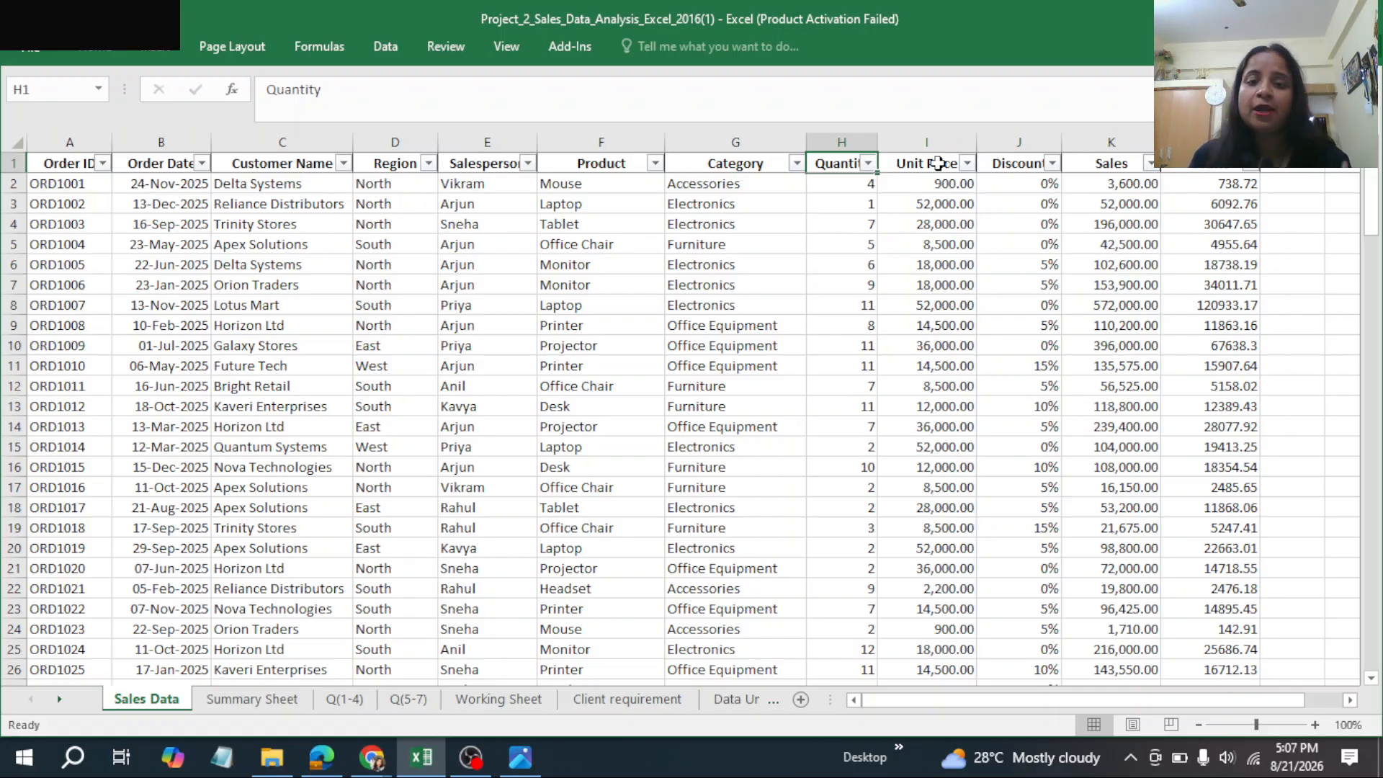
Step: Review the Client requirement questions, the Summary Sheet and the Q(1-4) analysis sheet, ending back on Client requirement
click(605, 700)
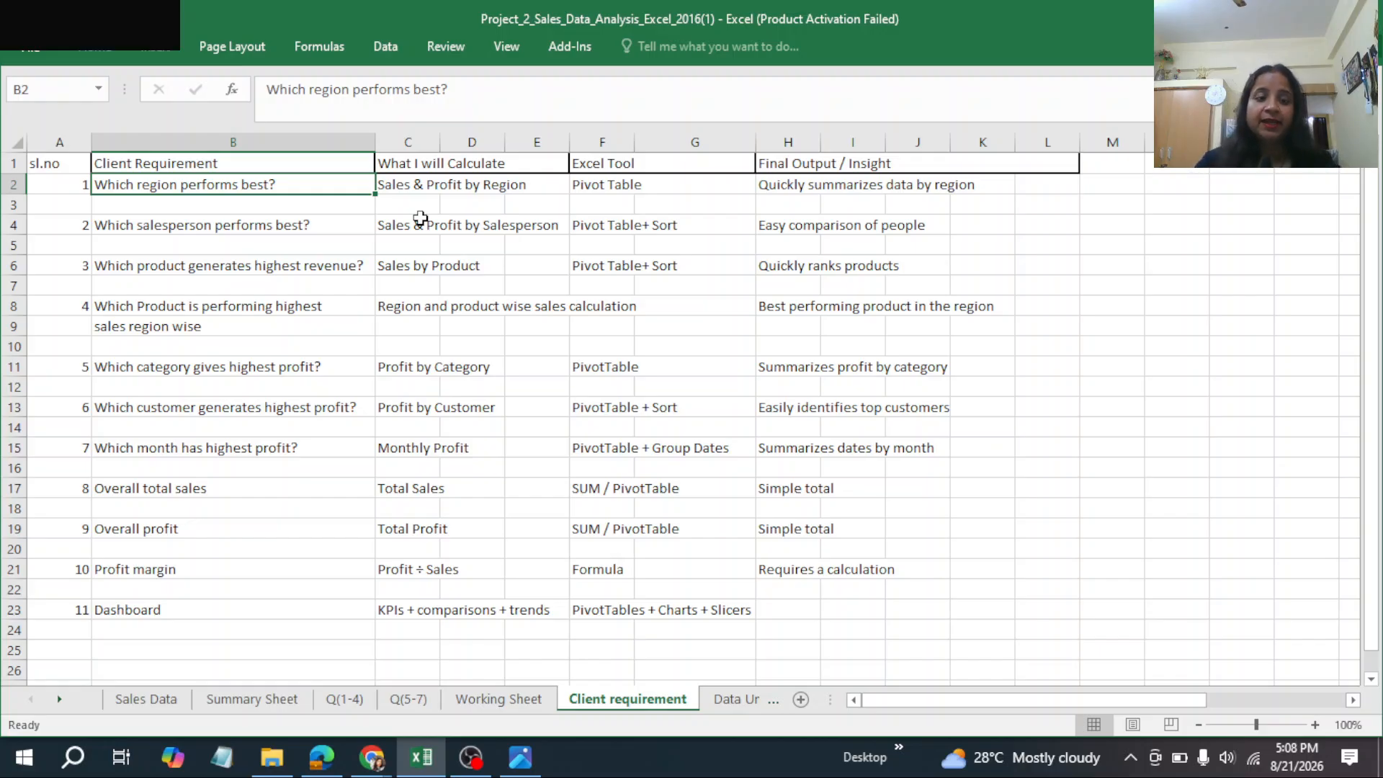
click(272, 697)
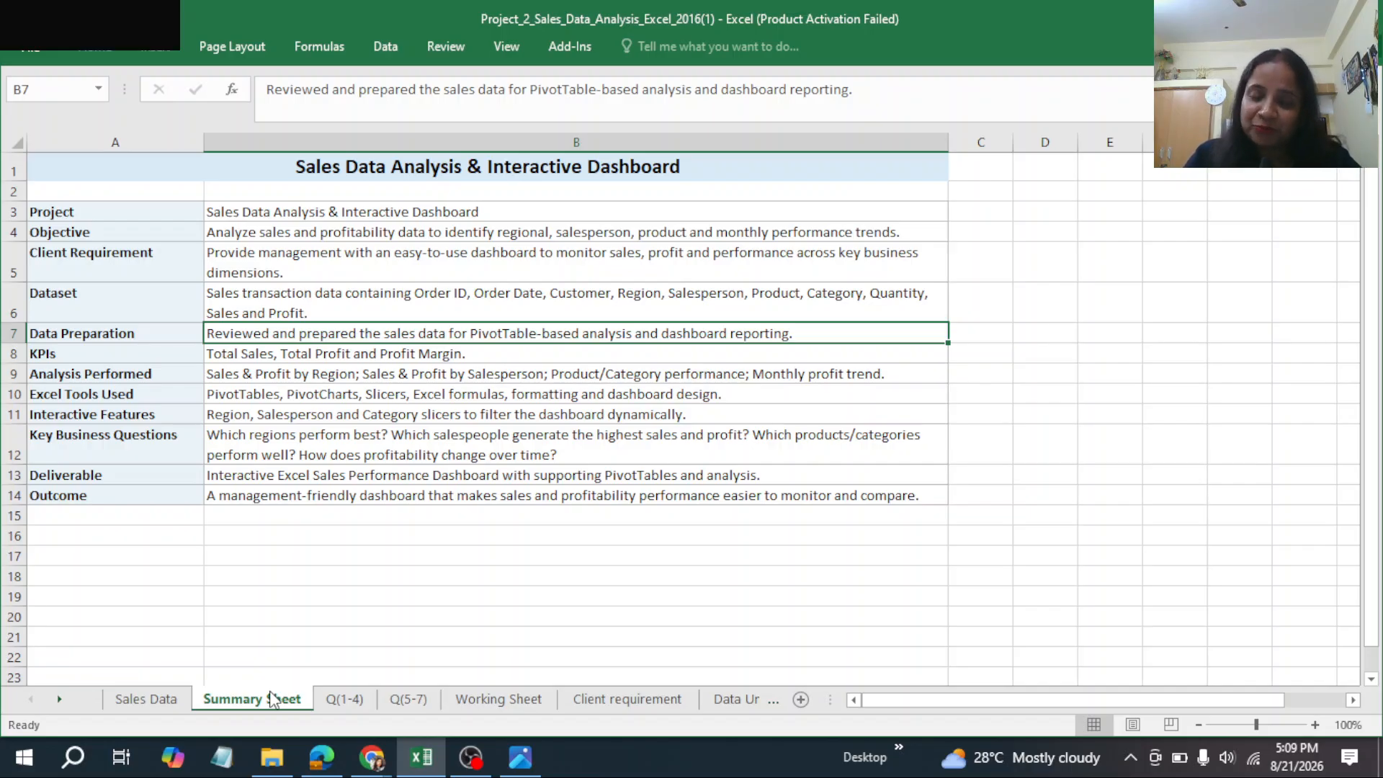
click(349, 710)
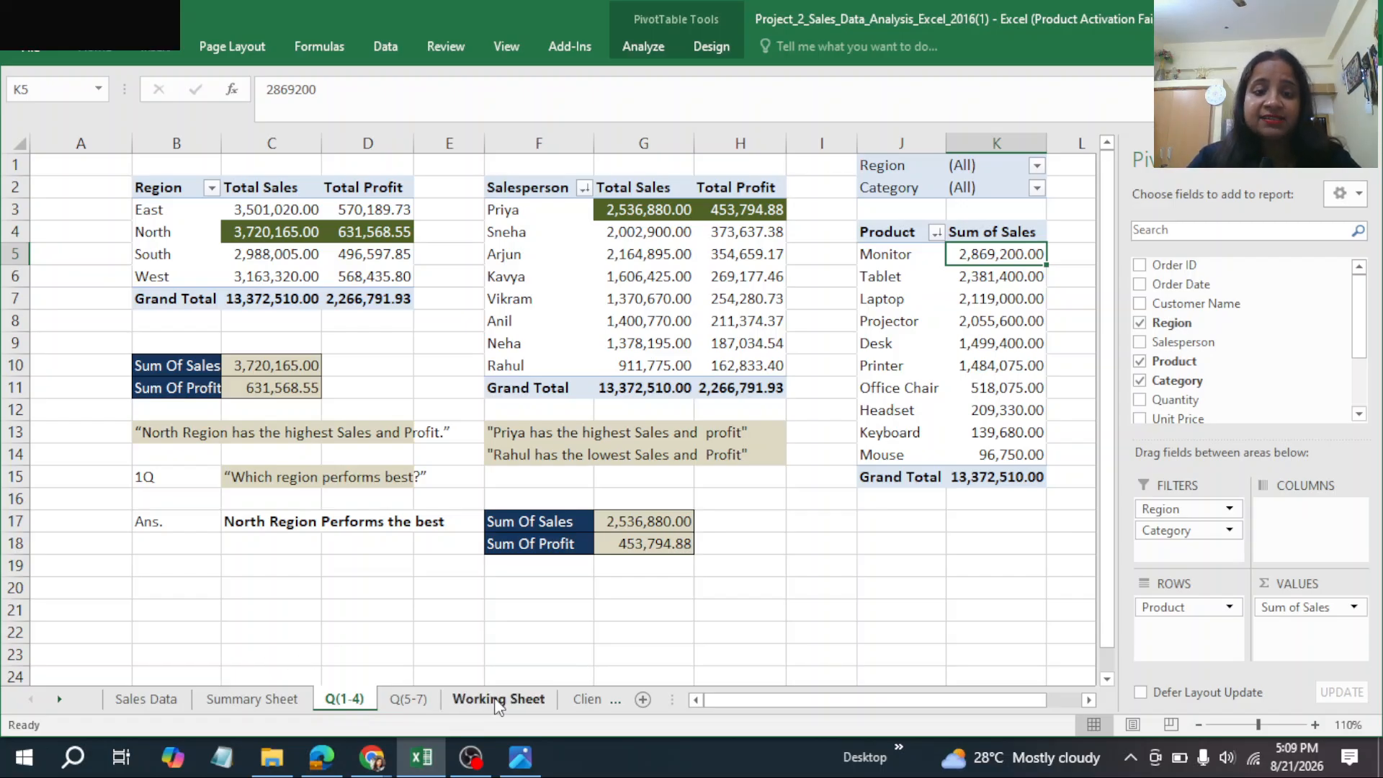
click(587, 699)
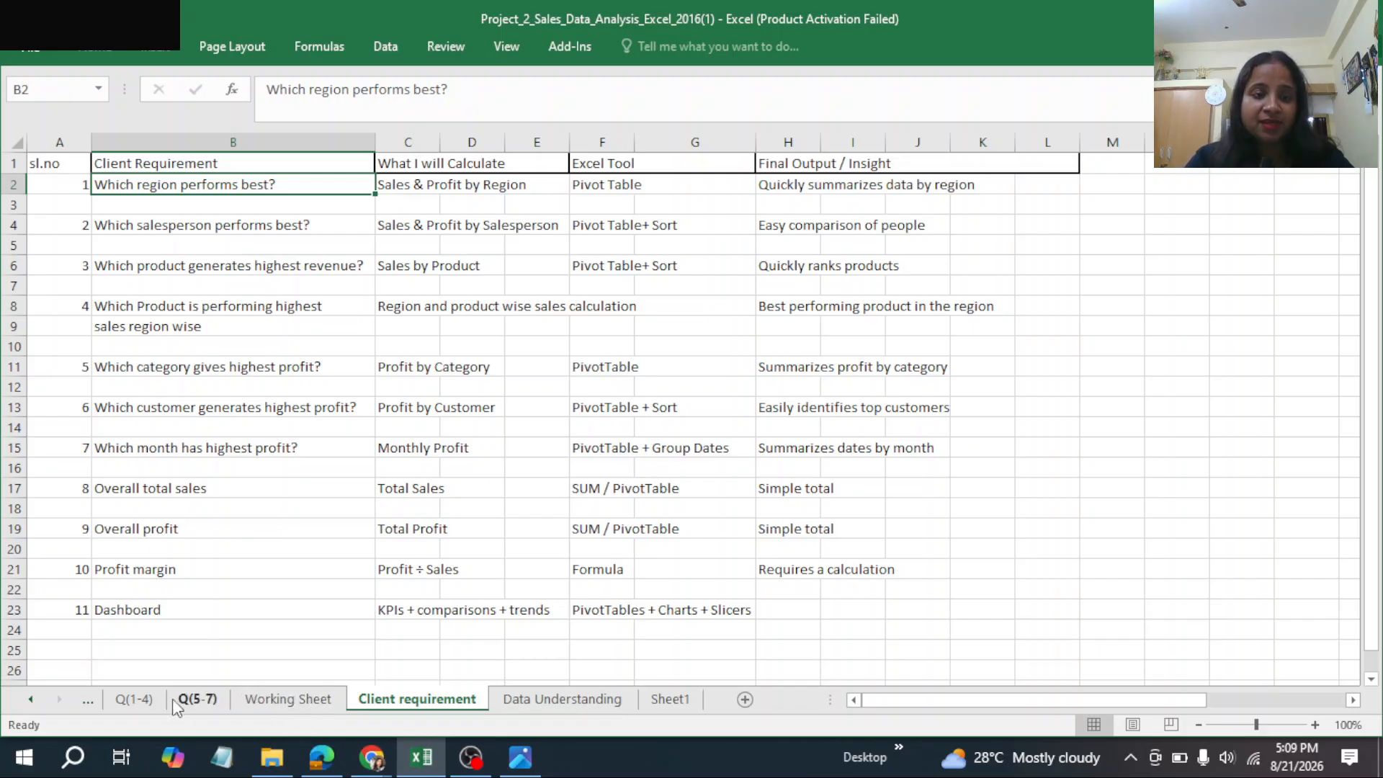
Step: On the Q(1-4) sheet, inspect the salesperson and product PivotTables that answer the sales questions
click(132, 699)
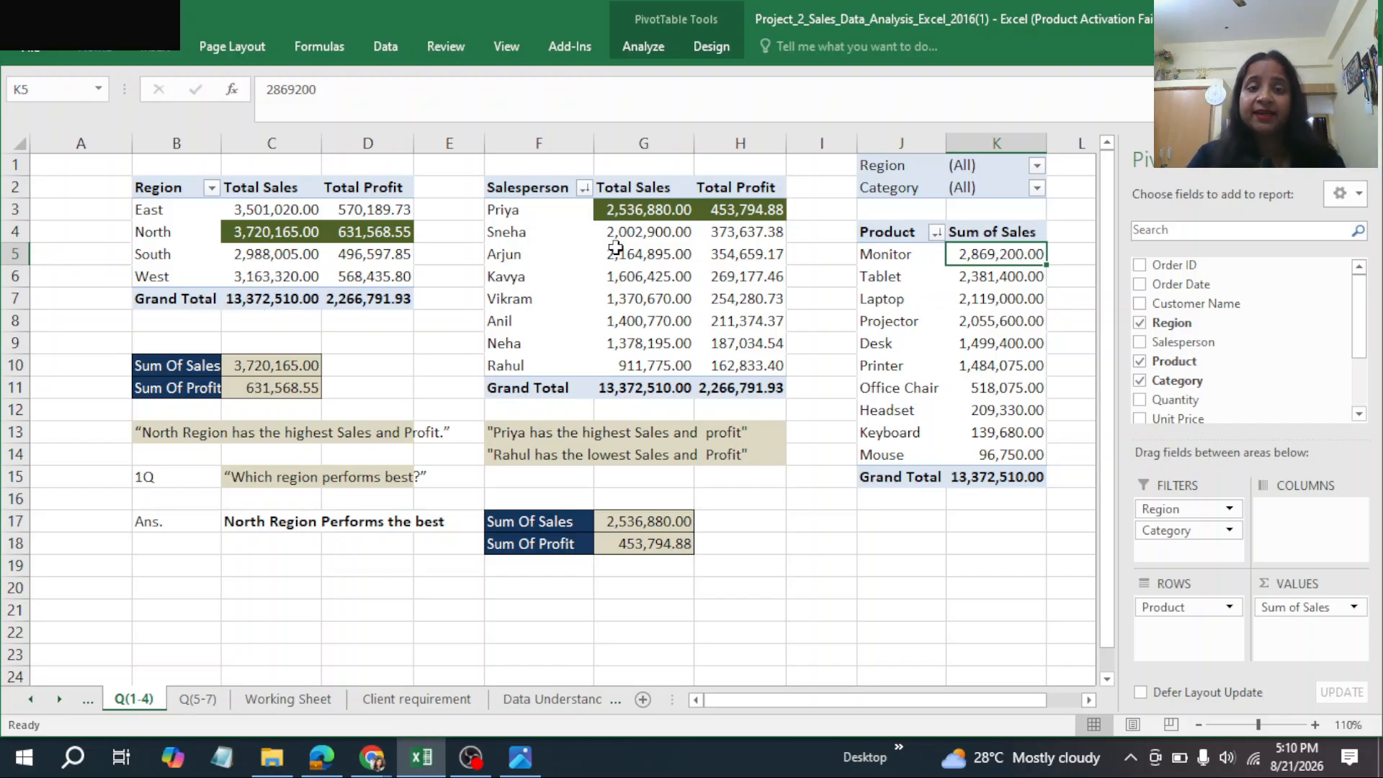
click(577, 322)
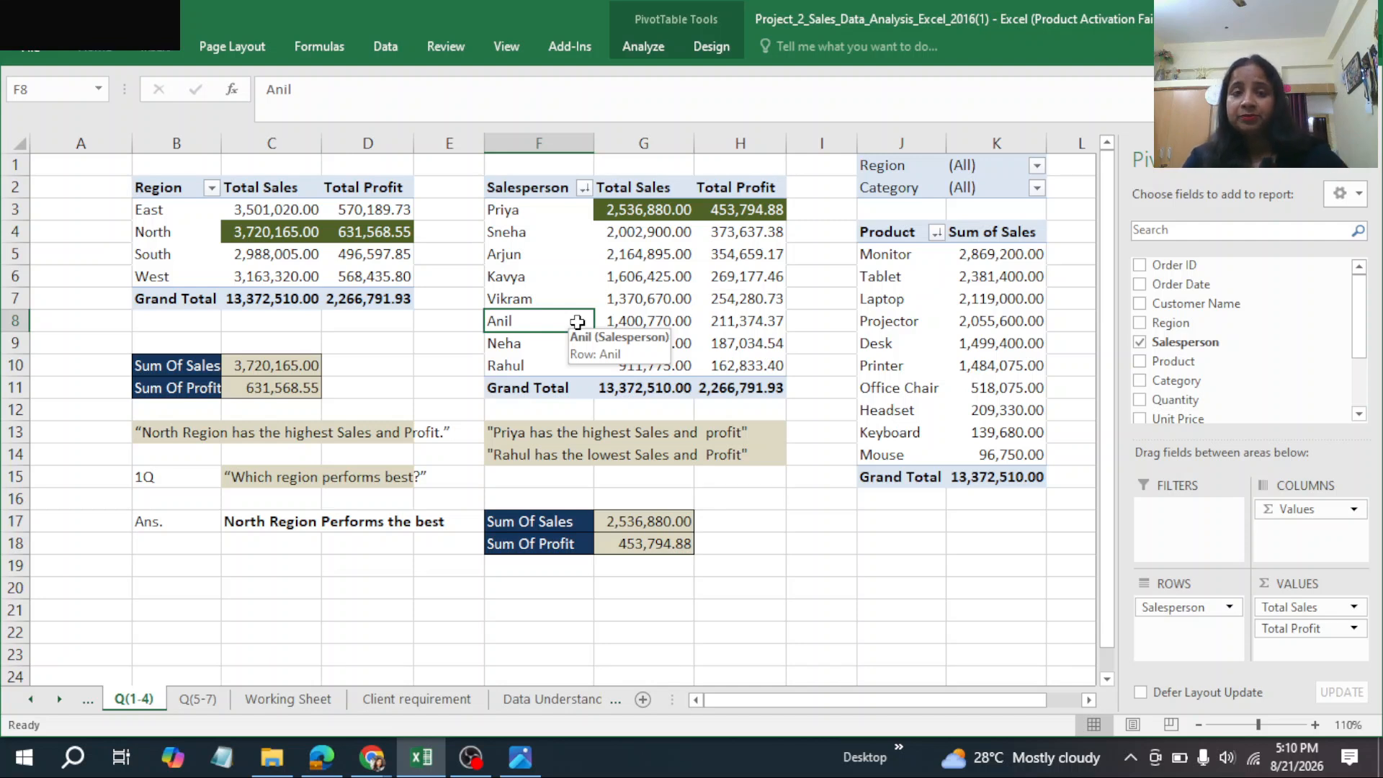
click(672, 274)
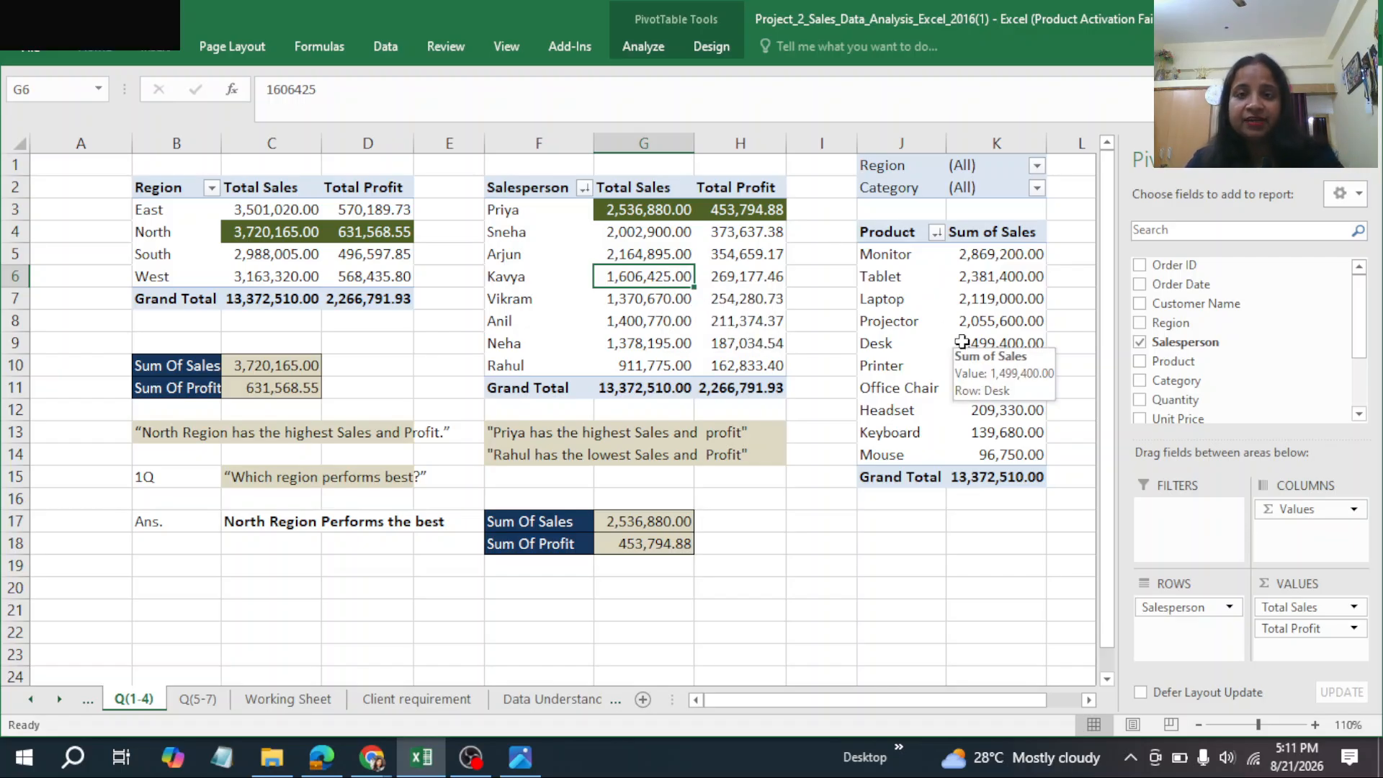
click(909, 297)
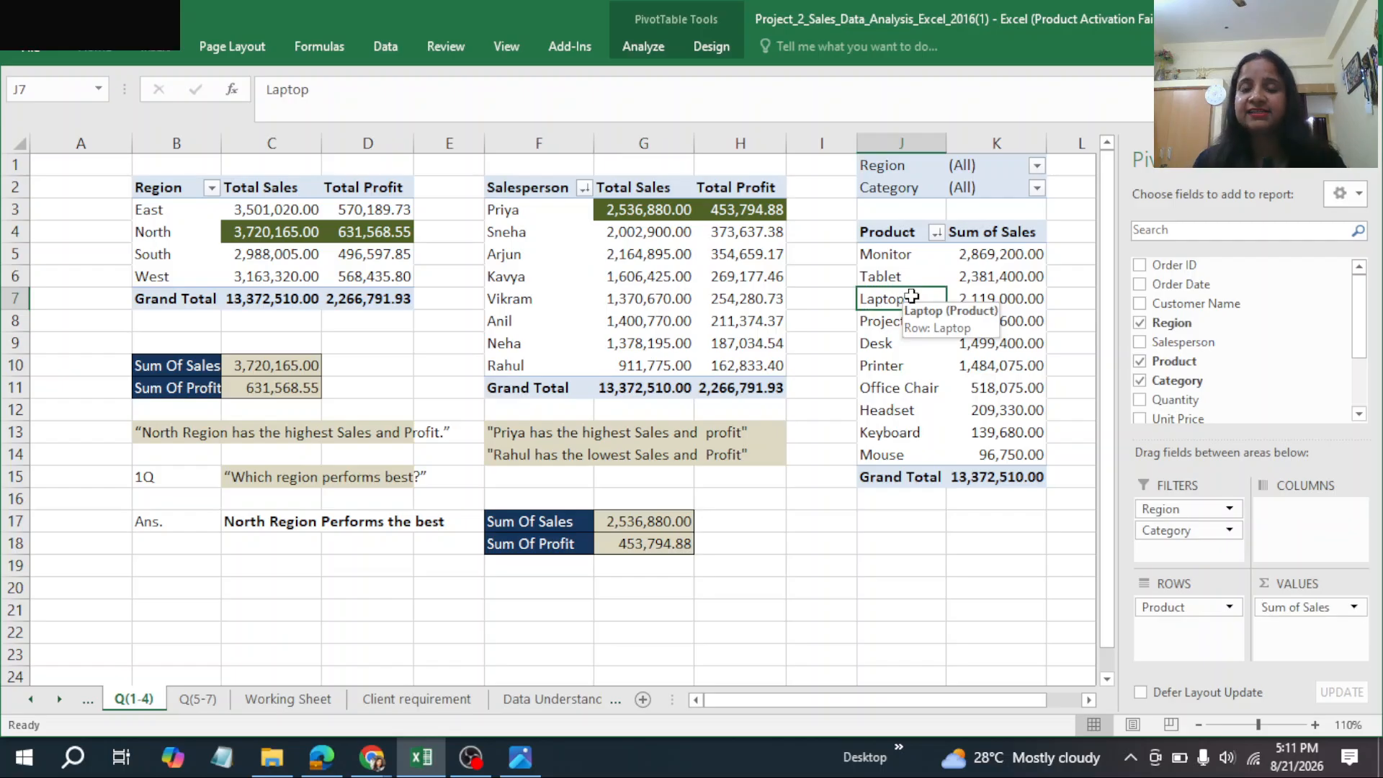
click(1022, 320)
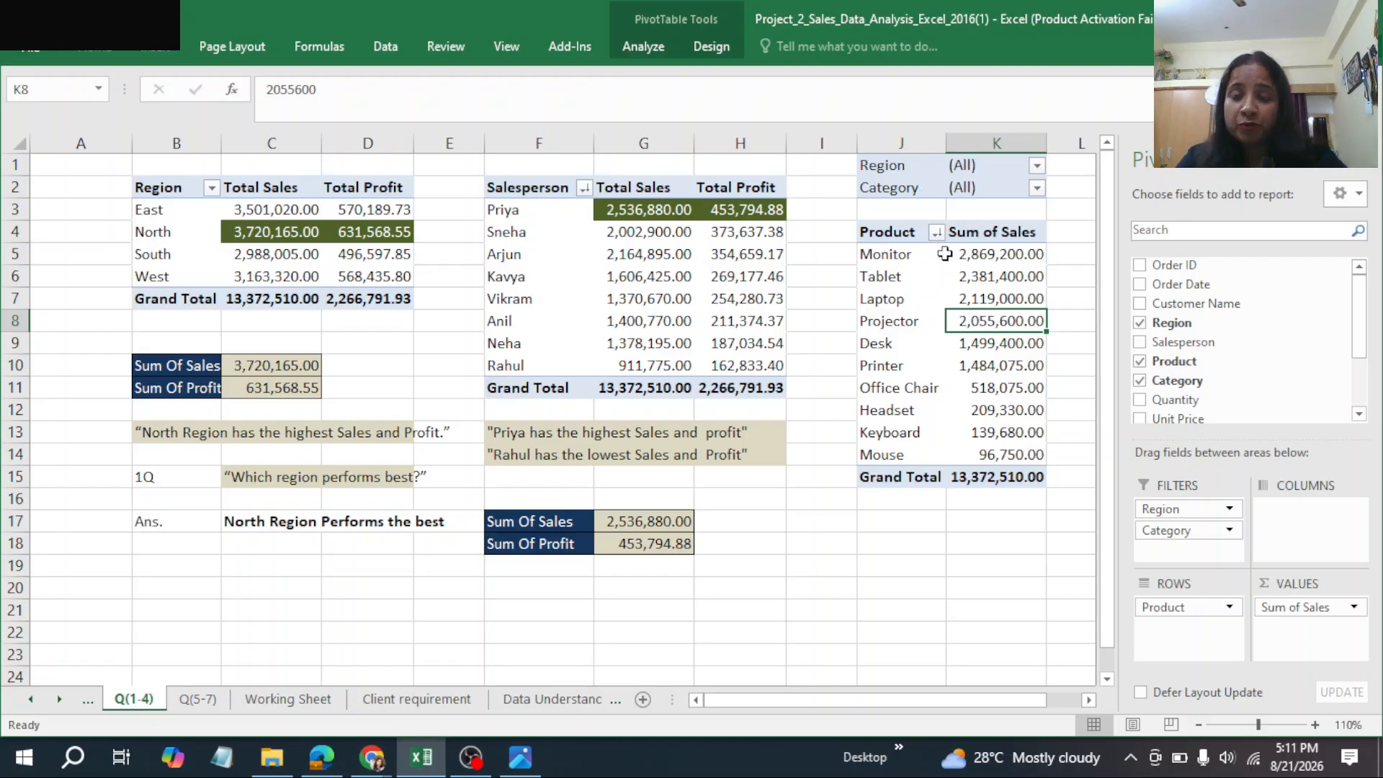
Step: Filter the product PivotTable on Q(1-4) to Region East and Category Accessories
mouse_move(1003, 268)
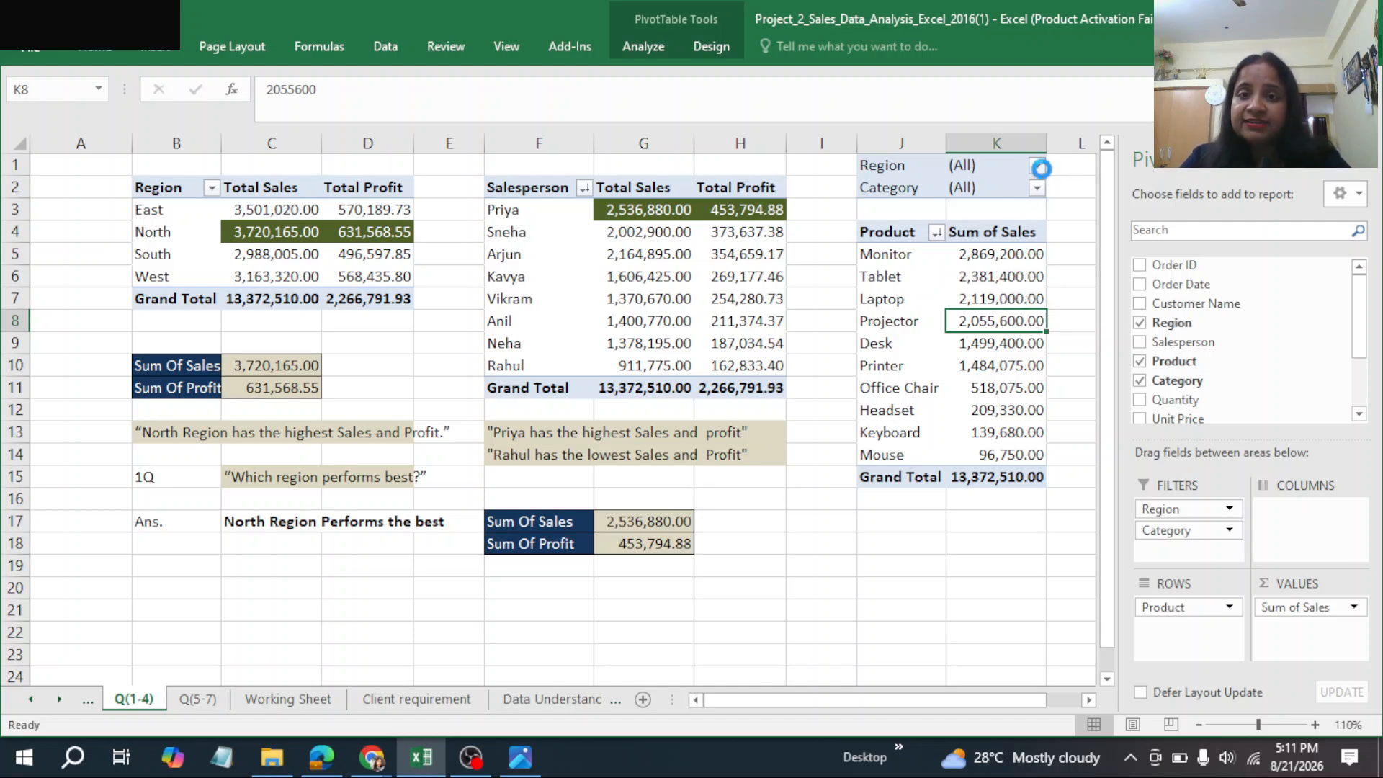
click(1037, 166)
click(841, 229)
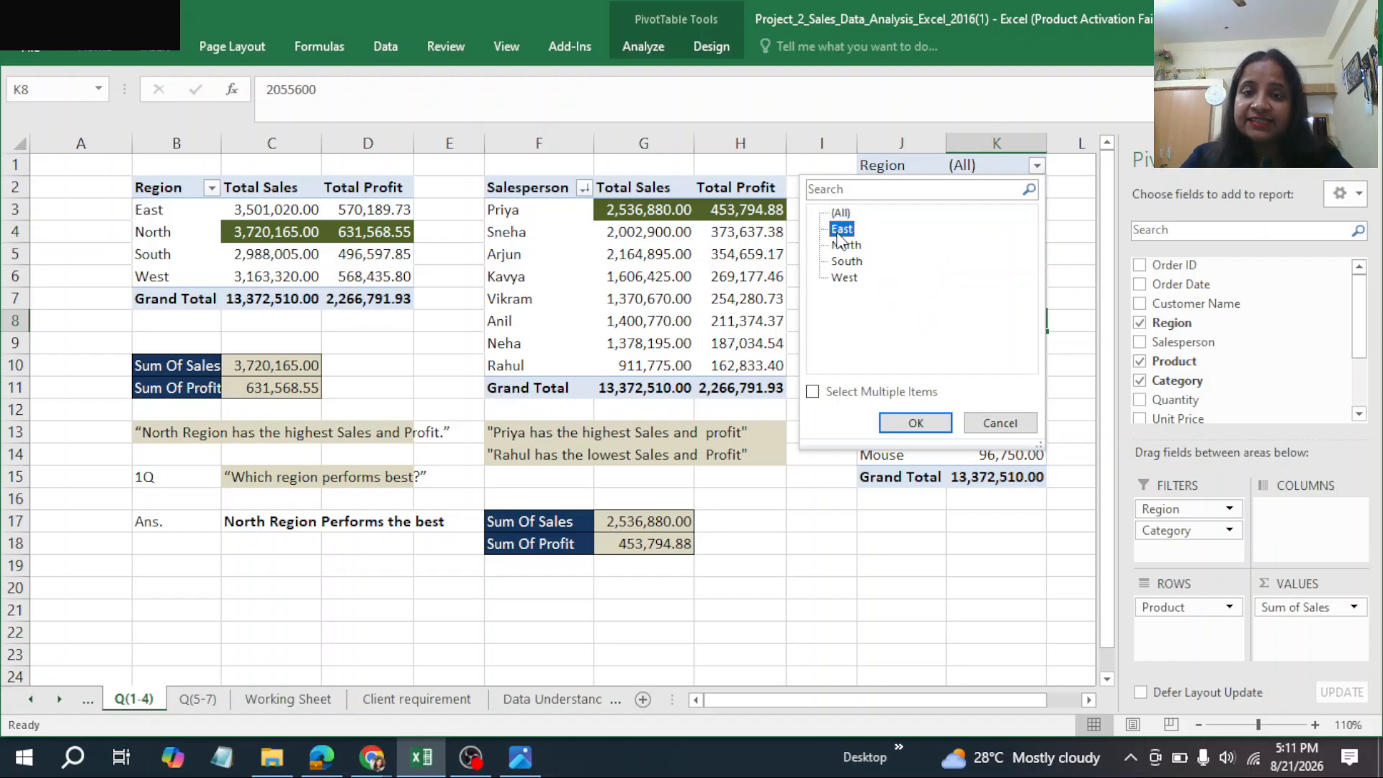
click(914, 425)
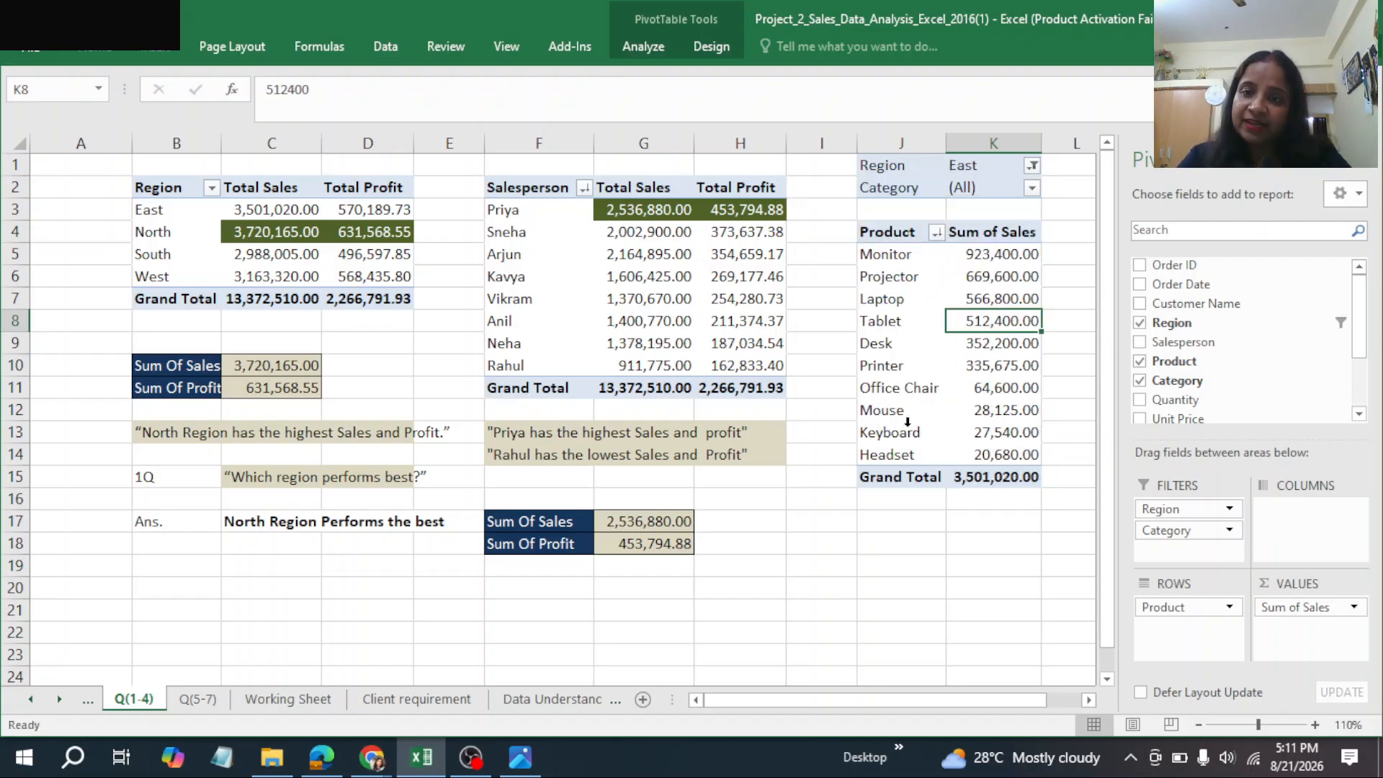
click(1032, 188)
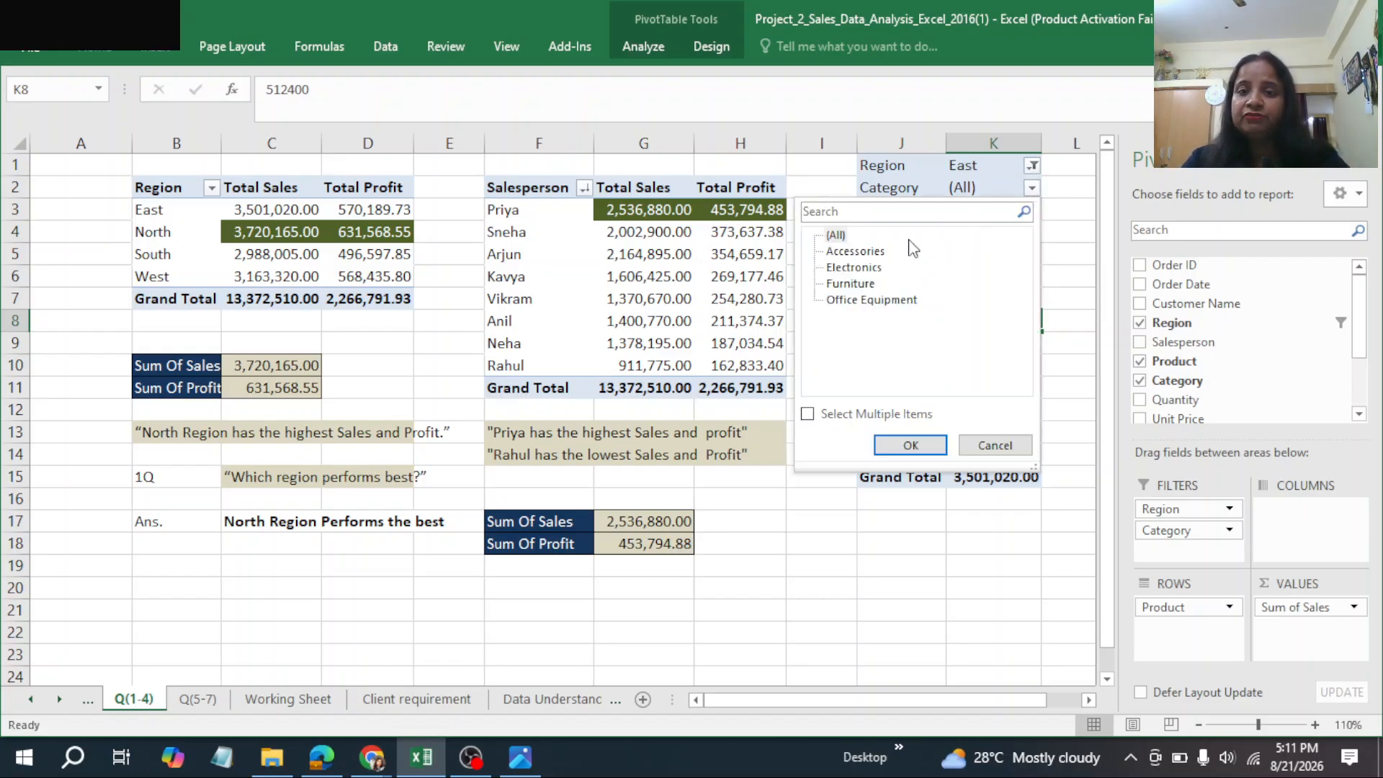
click(857, 254)
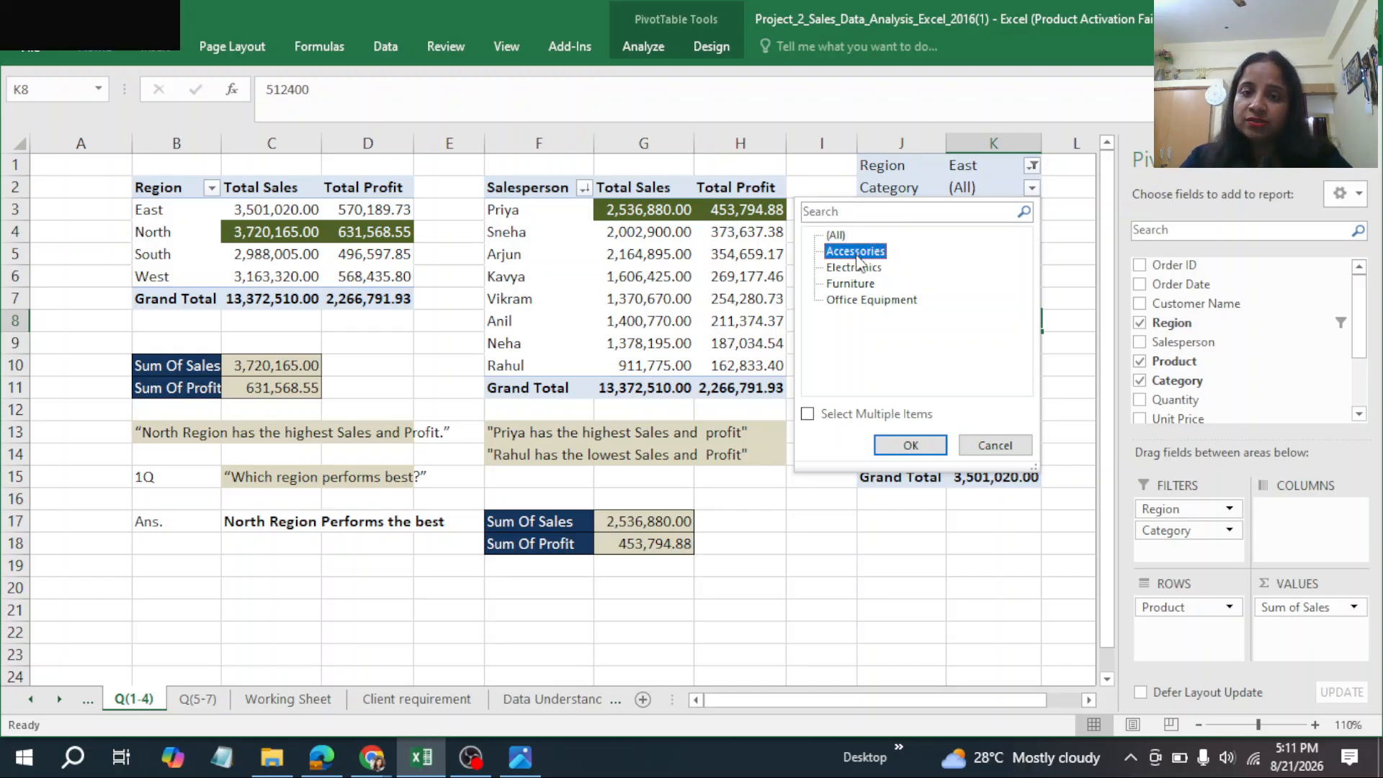
click(911, 444)
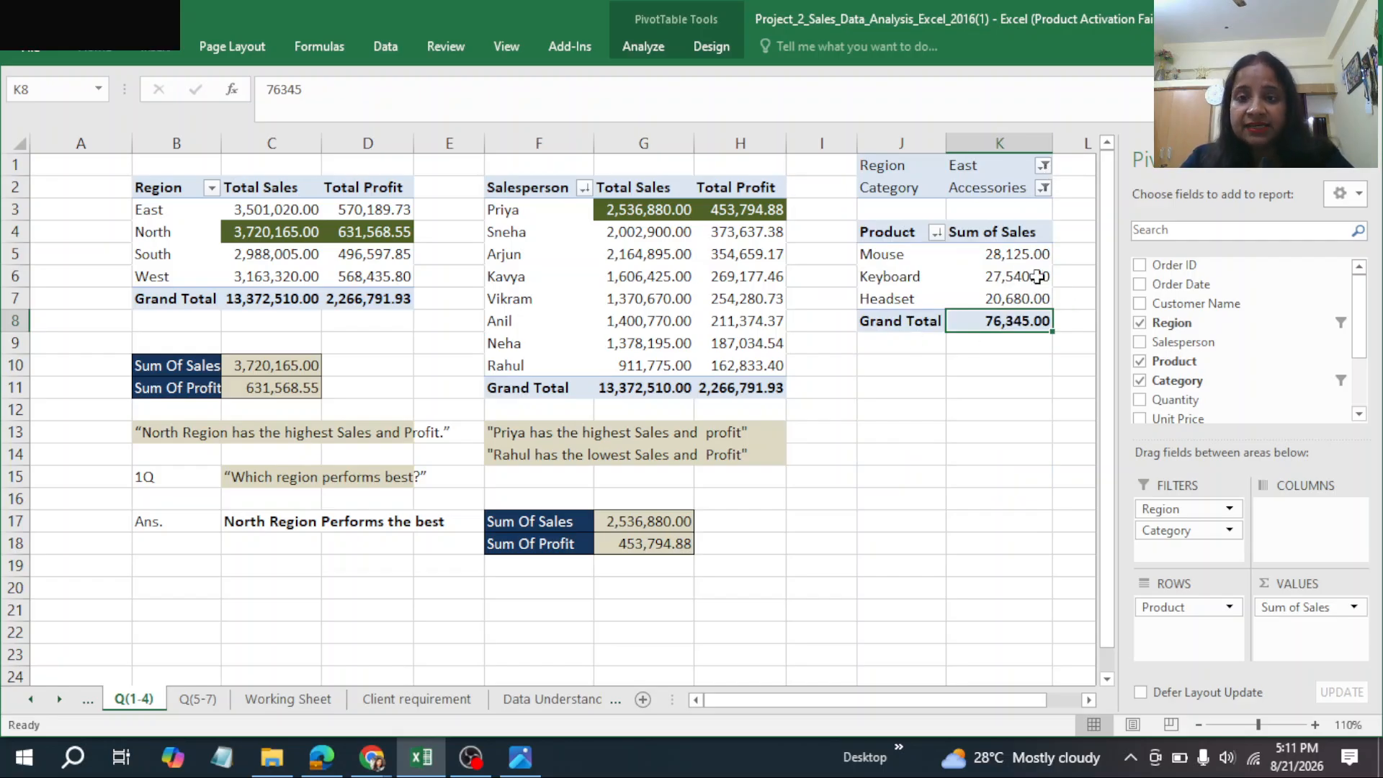
Step: Reset the product PivotTable's Region and Category filters to (All)
click(1044, 166)
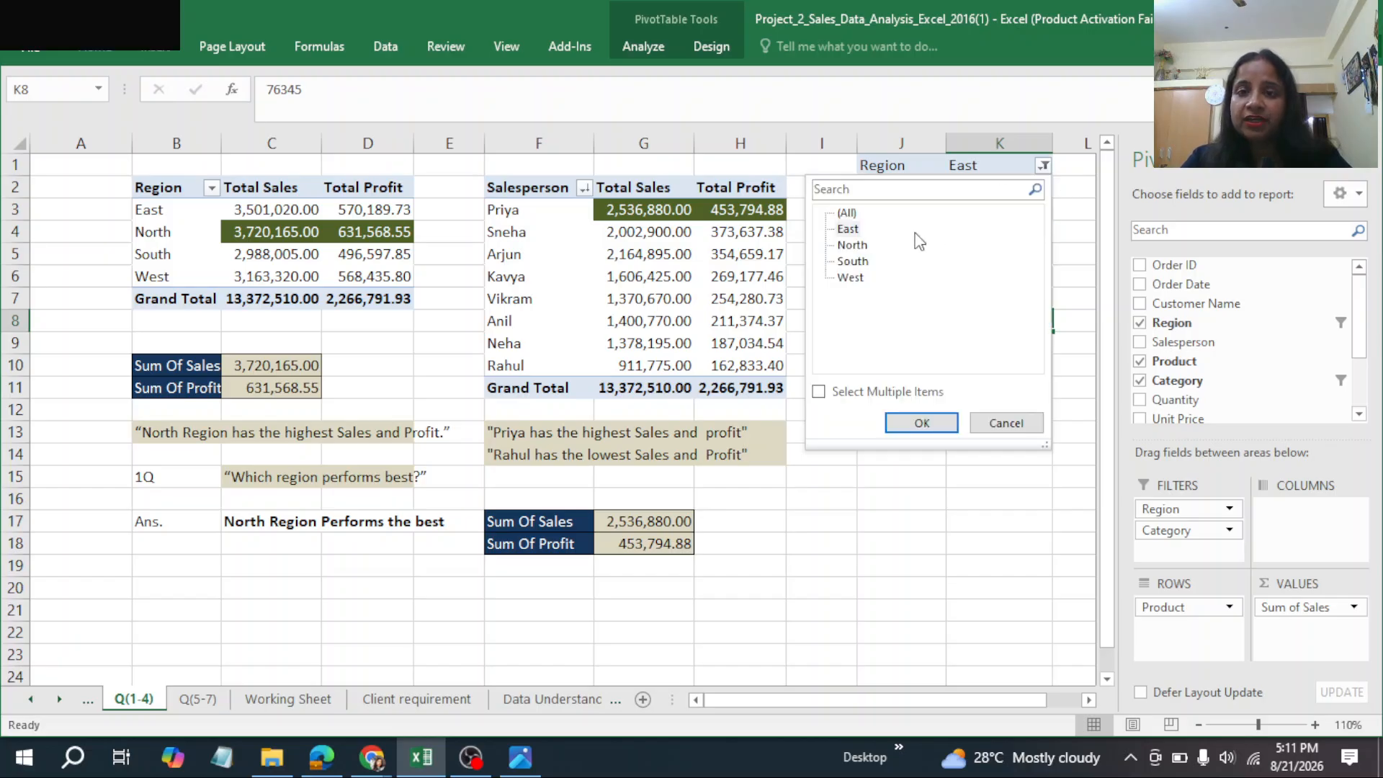
click(847, 214)
click(921, 422)
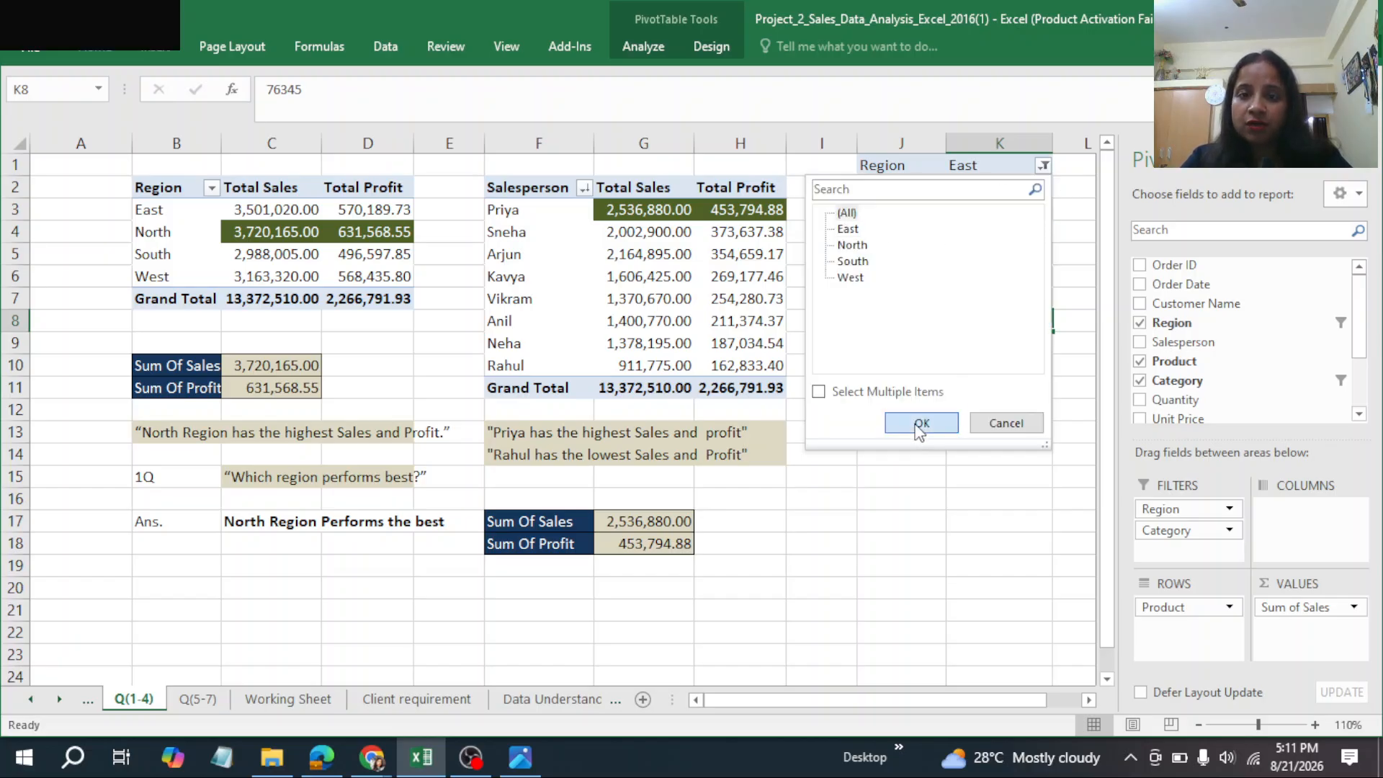
click(1040, 193)
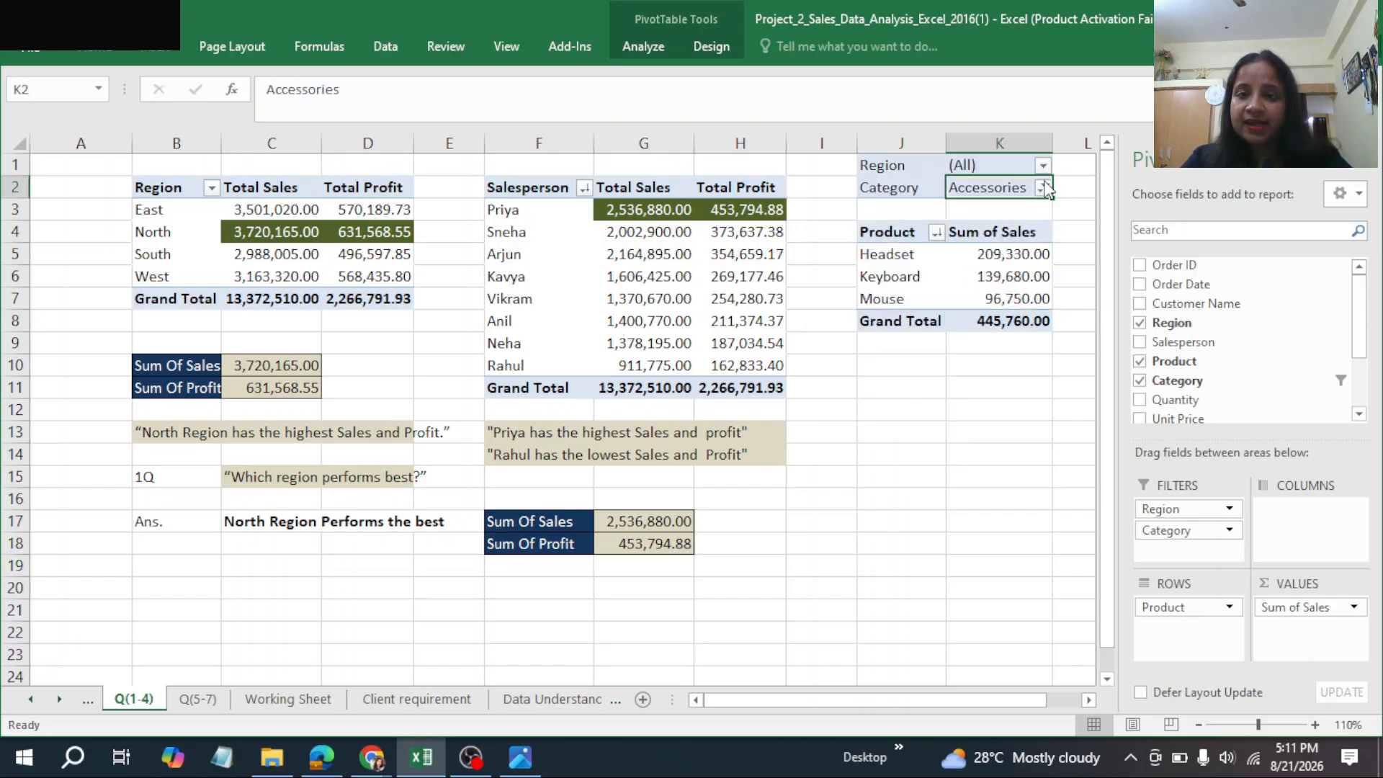
click(1042, 188)
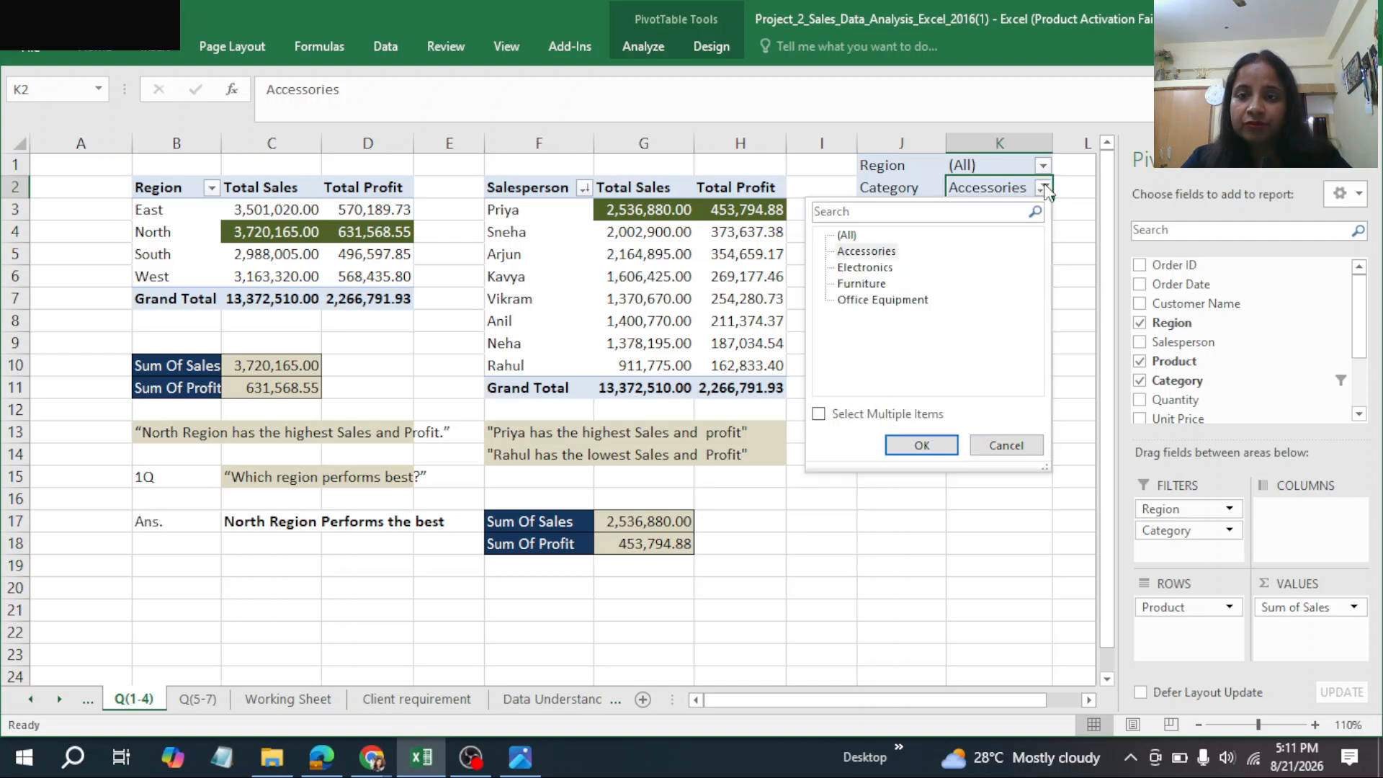
click(850, 235)
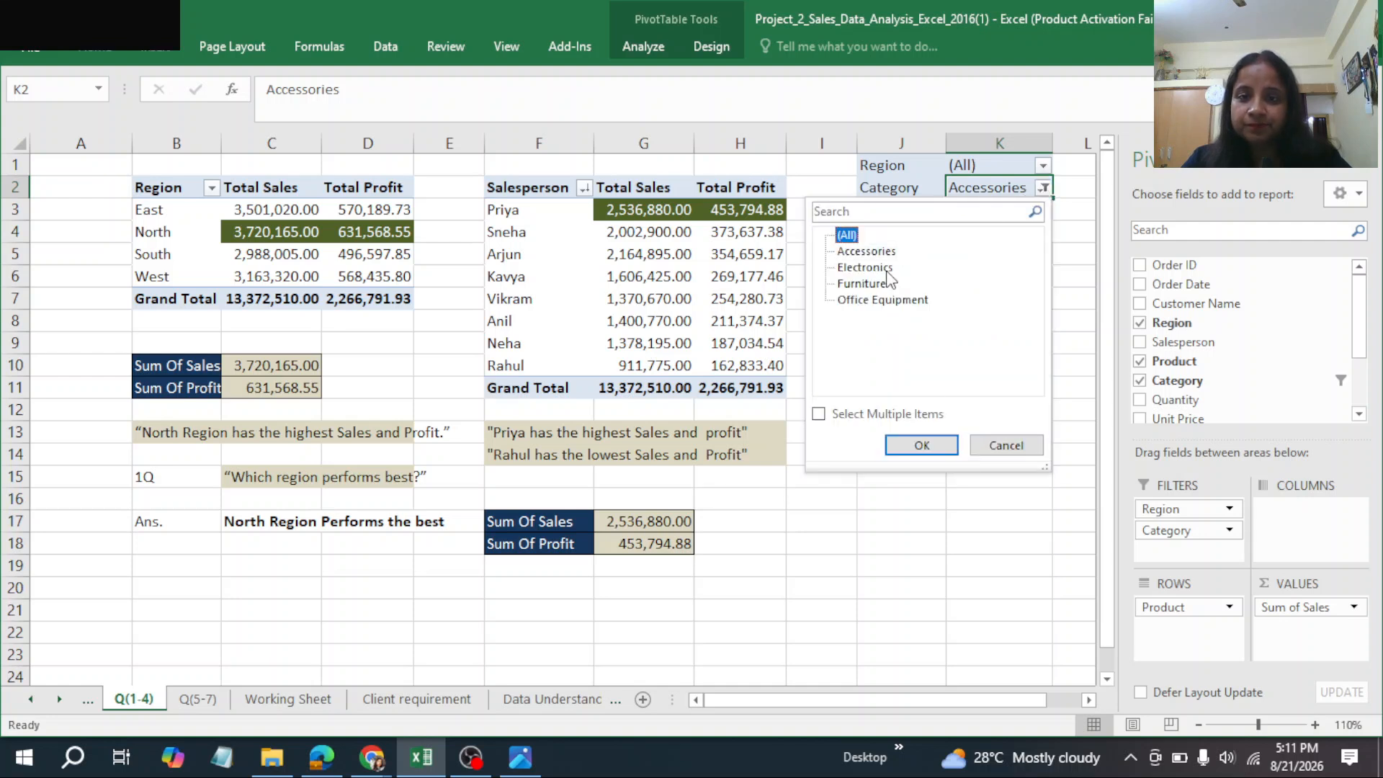
click(921, 445)
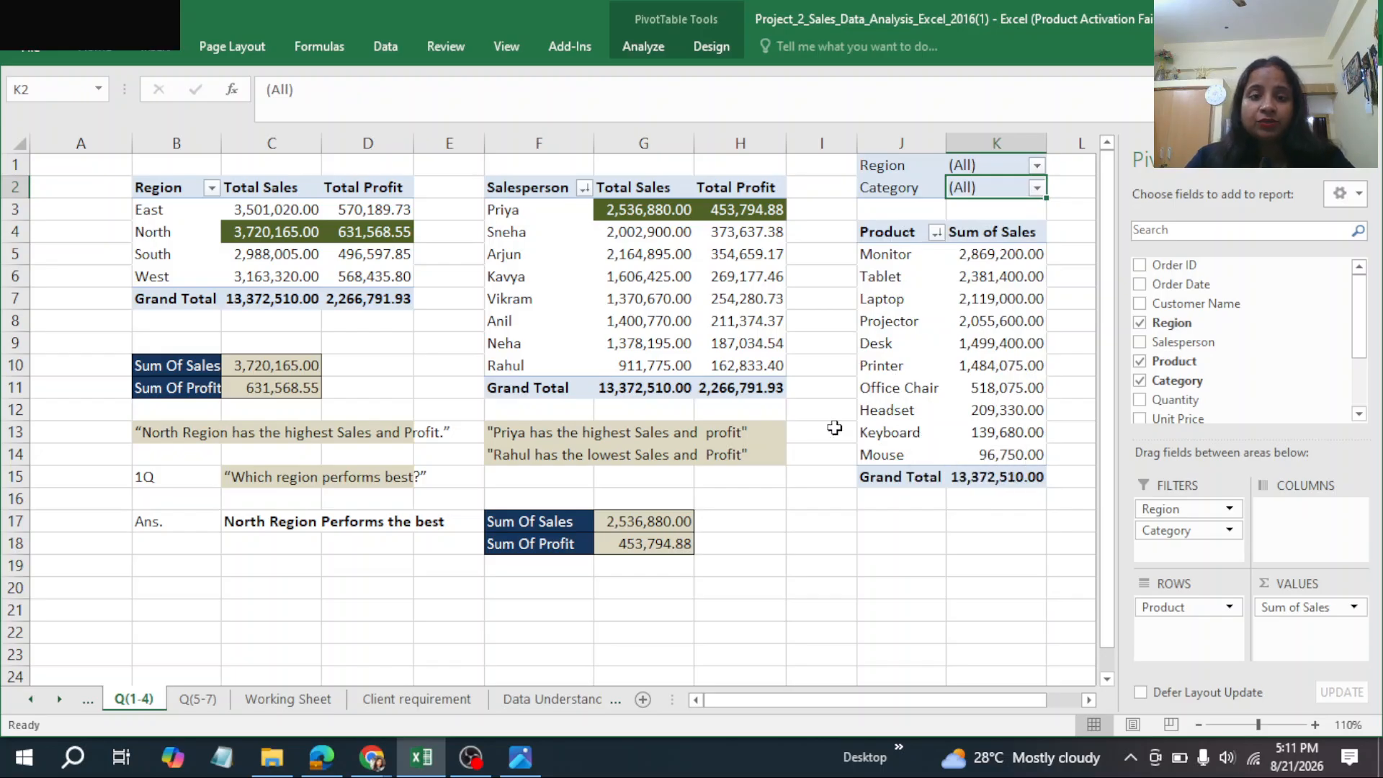
click(790, 485)
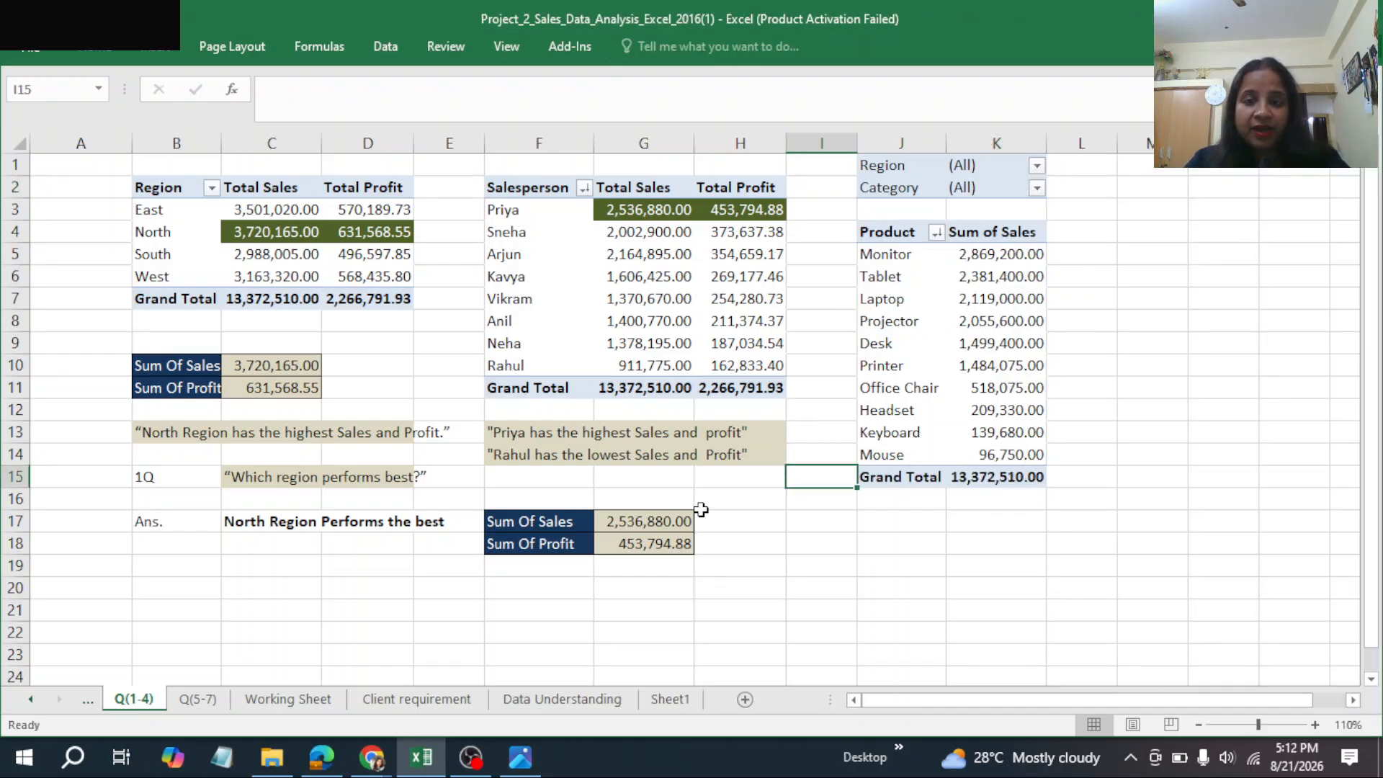
Step: Compare the Q(5-7) PivotTables for category, customer and monthly profit with the questions on the Client requirement sheet
click(209, 698)
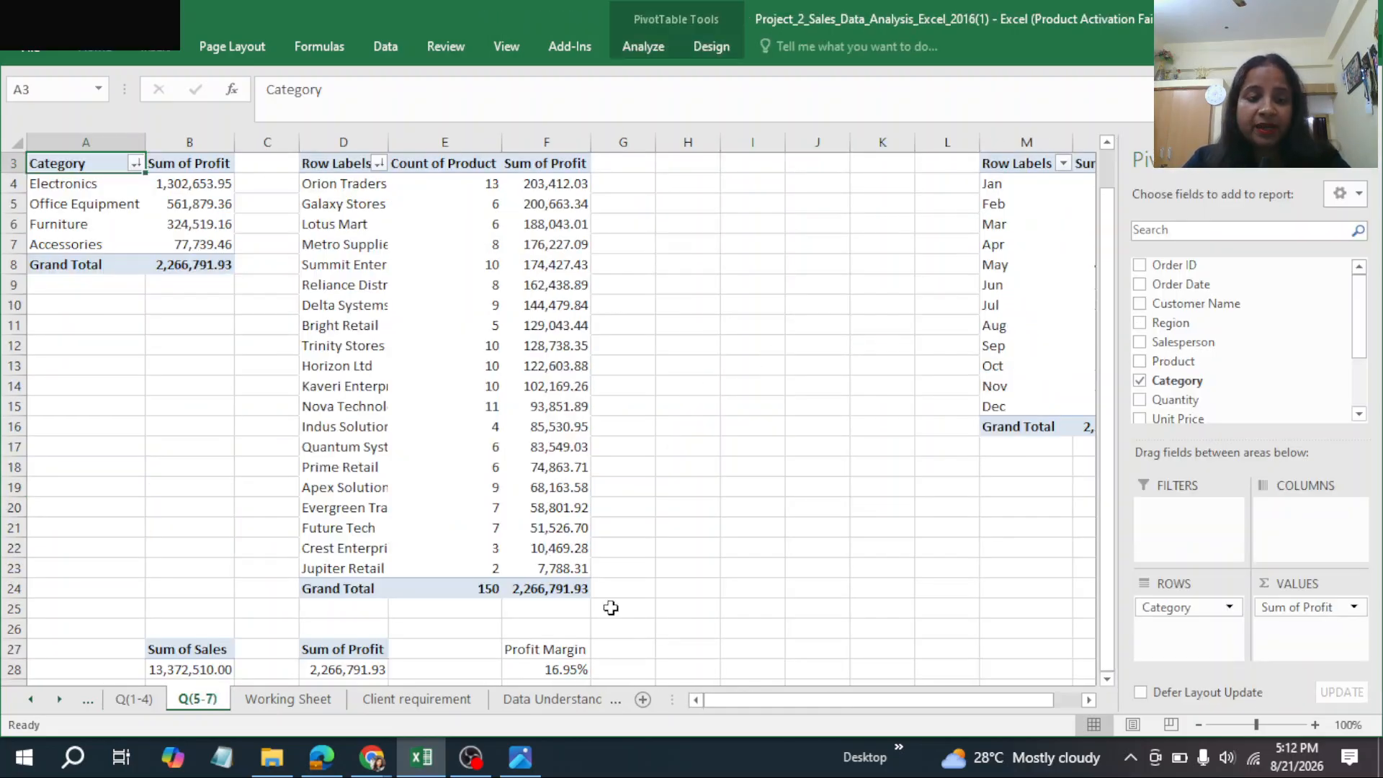
click(427, 701)
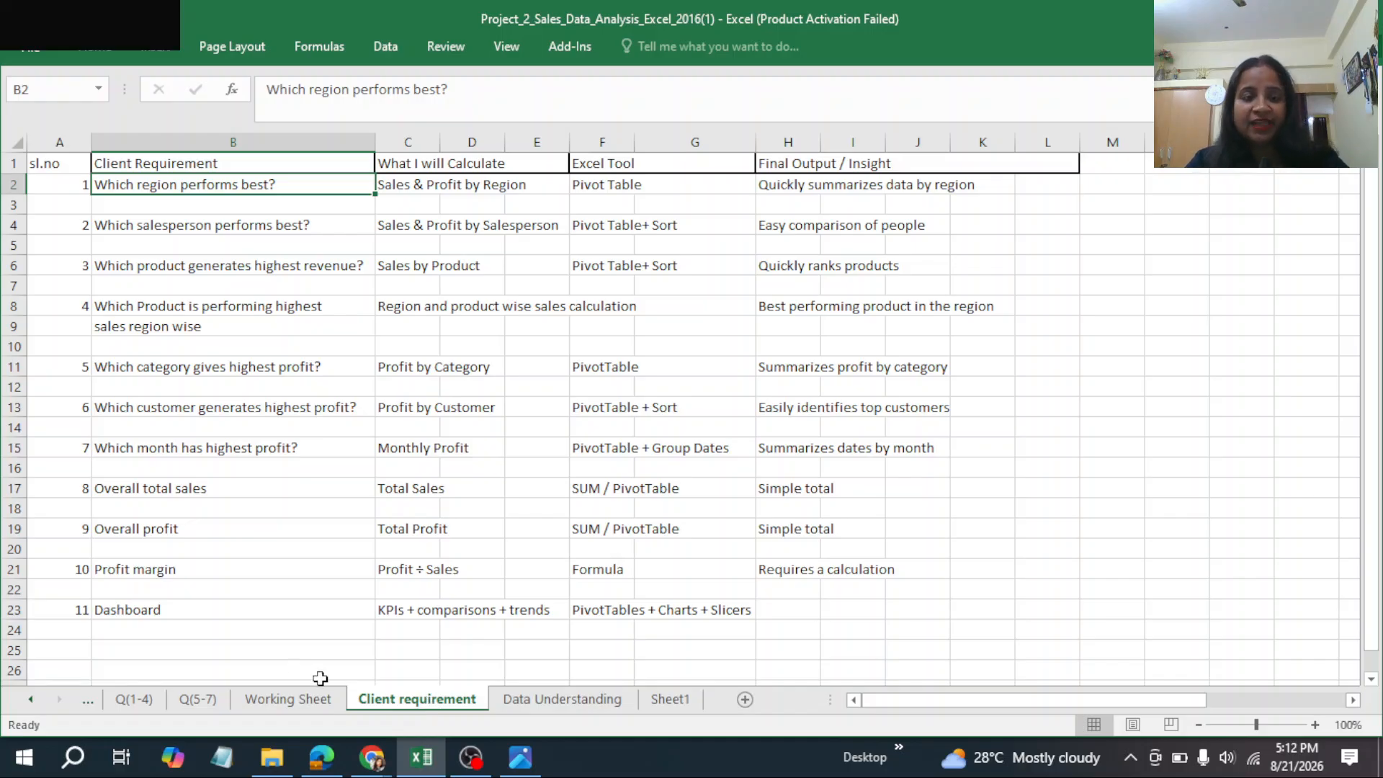
click(194, 702)
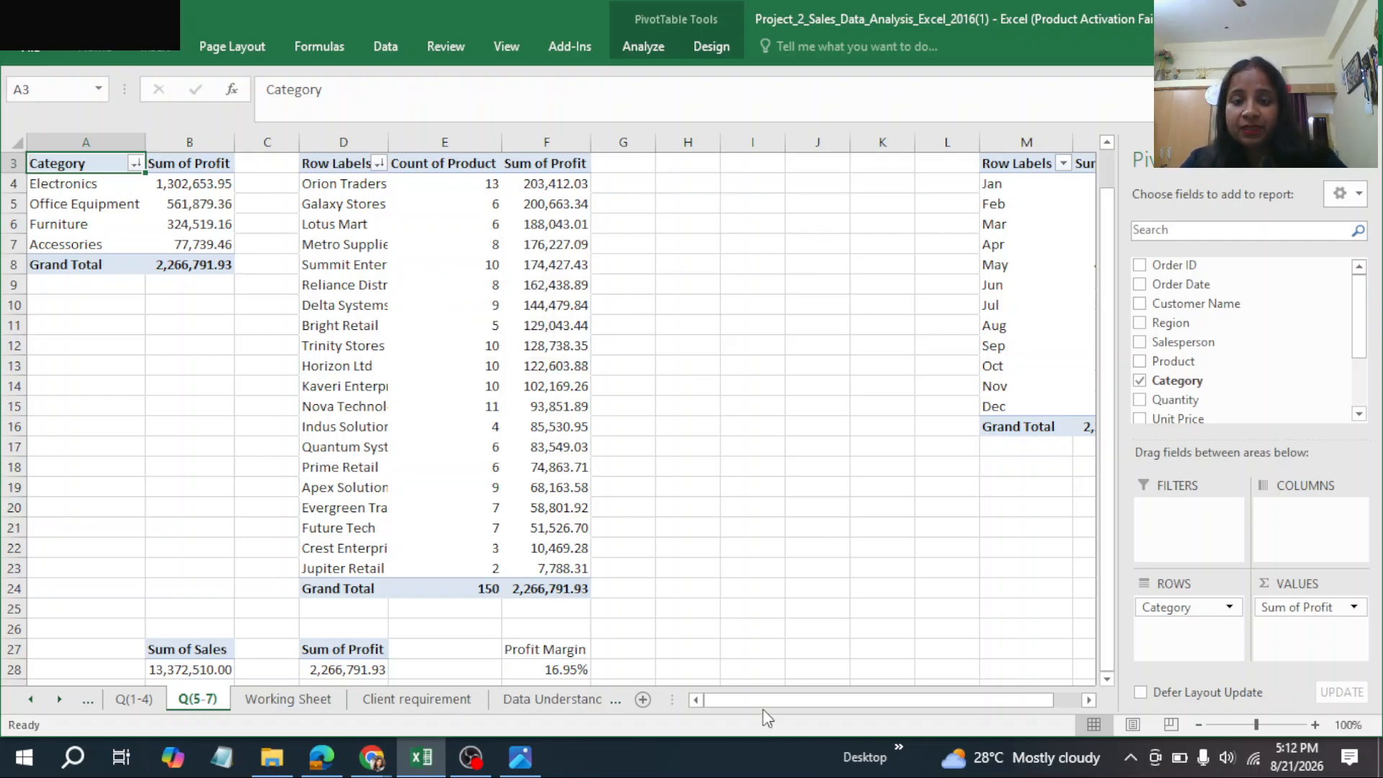
drag(763, 697, 905, 691)
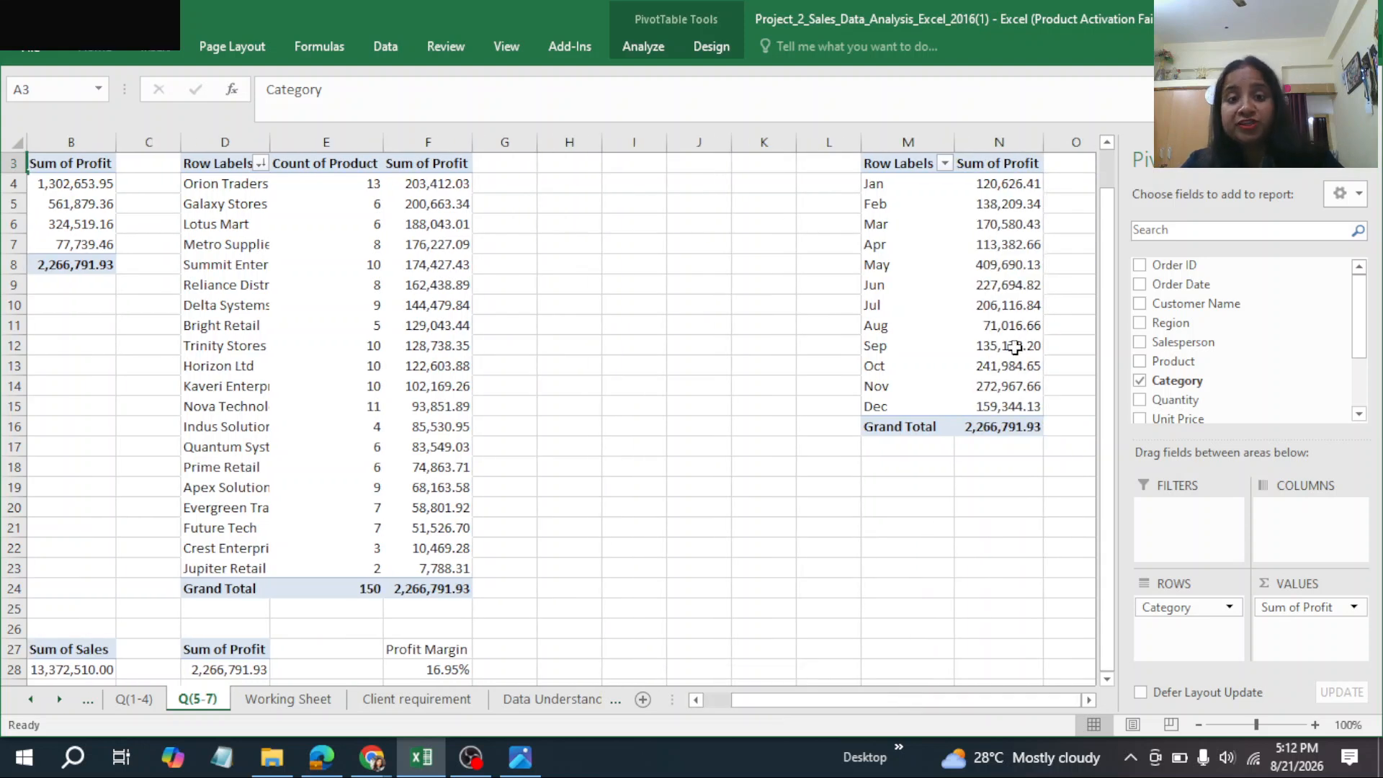
mouse_move(1014, 347)
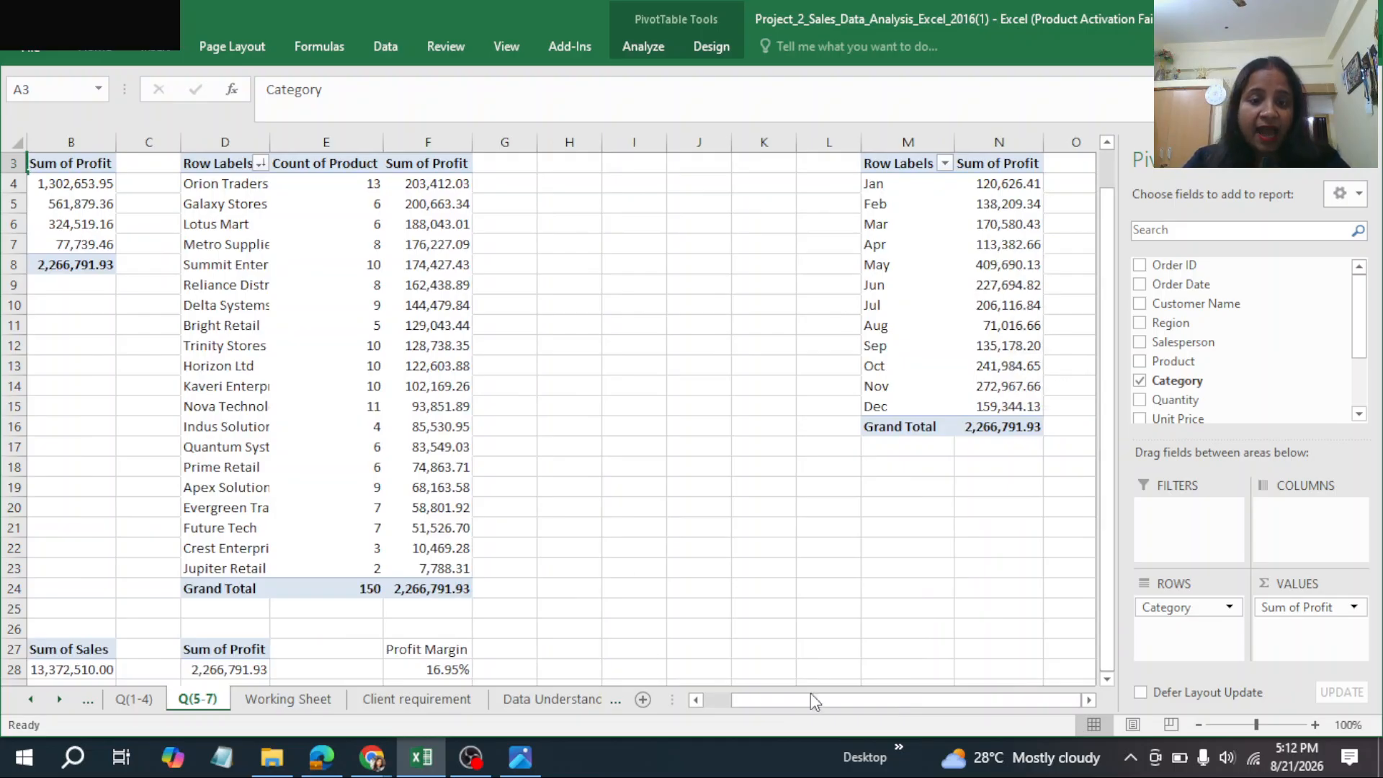
drag(814, 698, 740, 701)
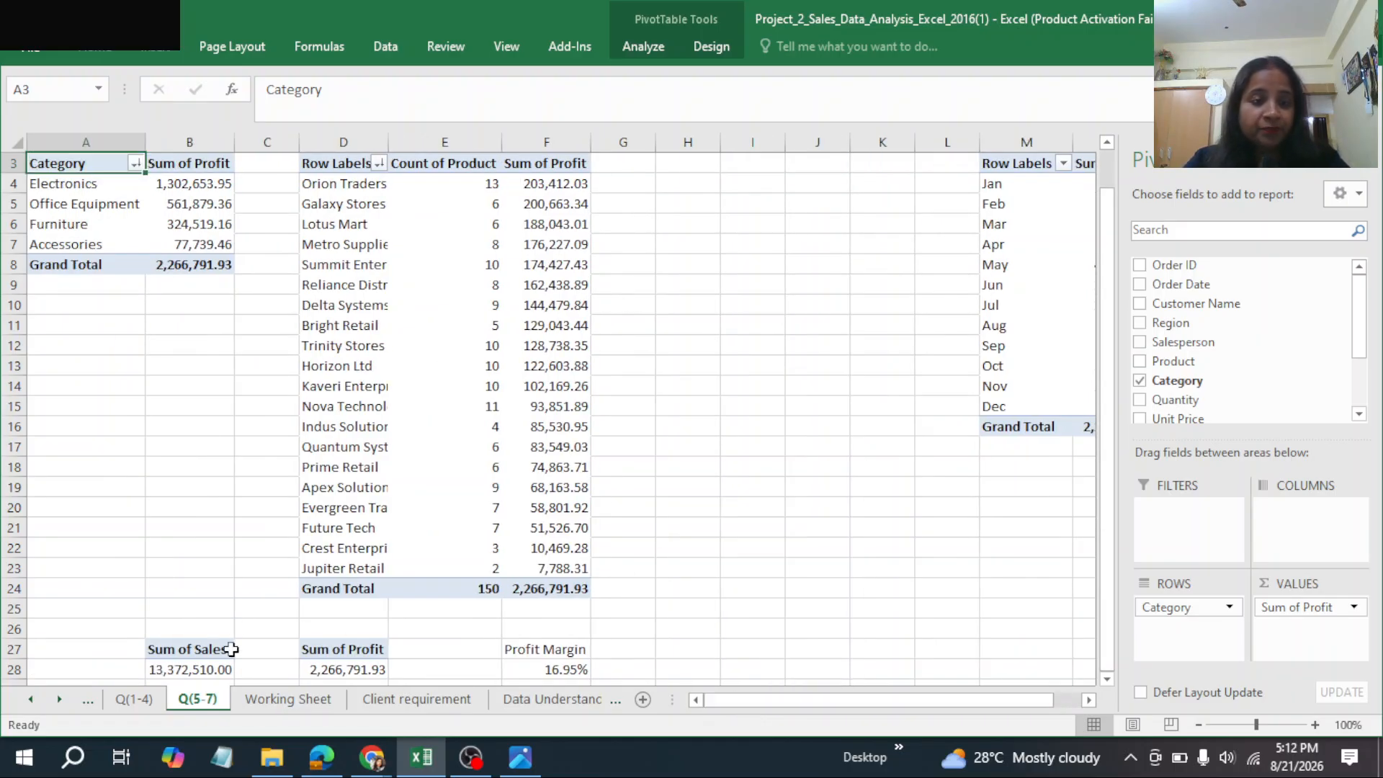
Step: On the Q(5-7) sheet, inspect the total sales, total profit and the formula behind the profit margin
click(119, 663)
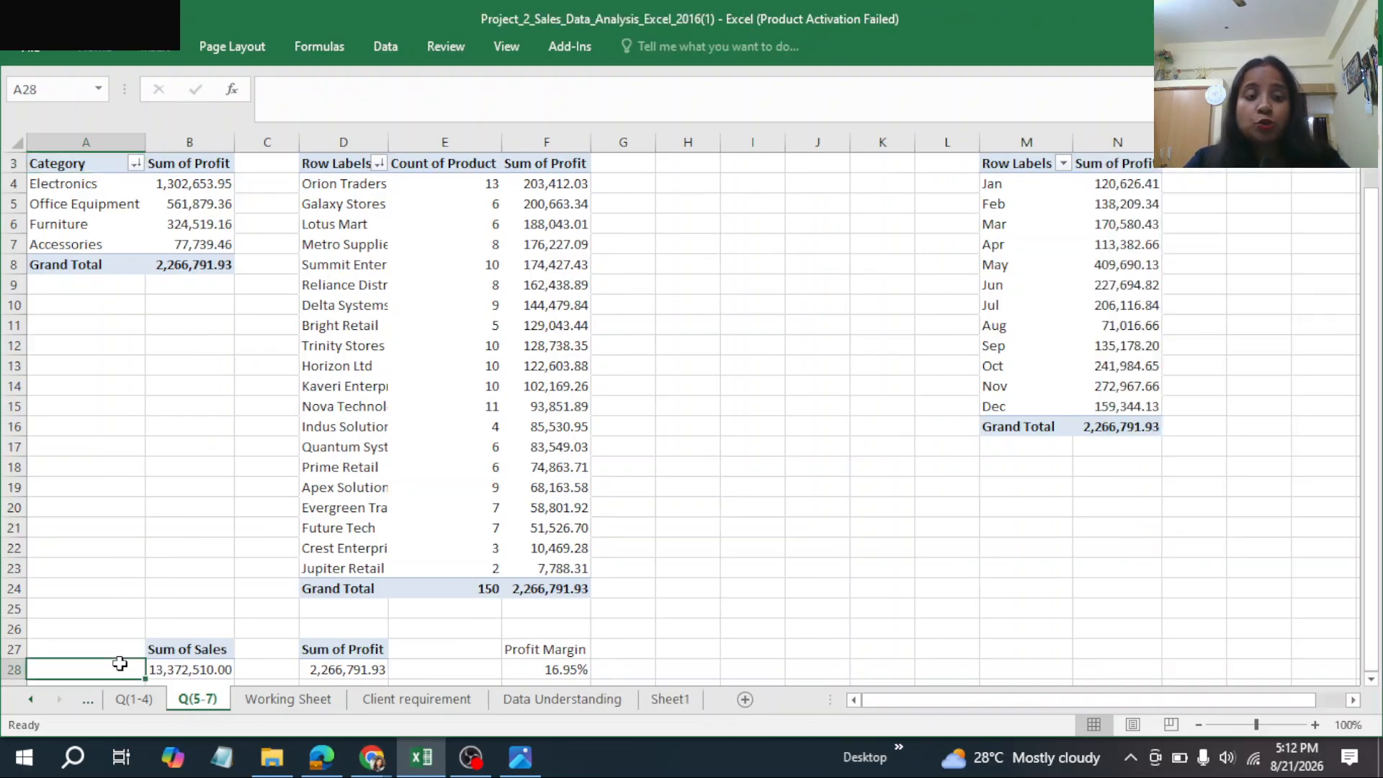
click(179, 670)
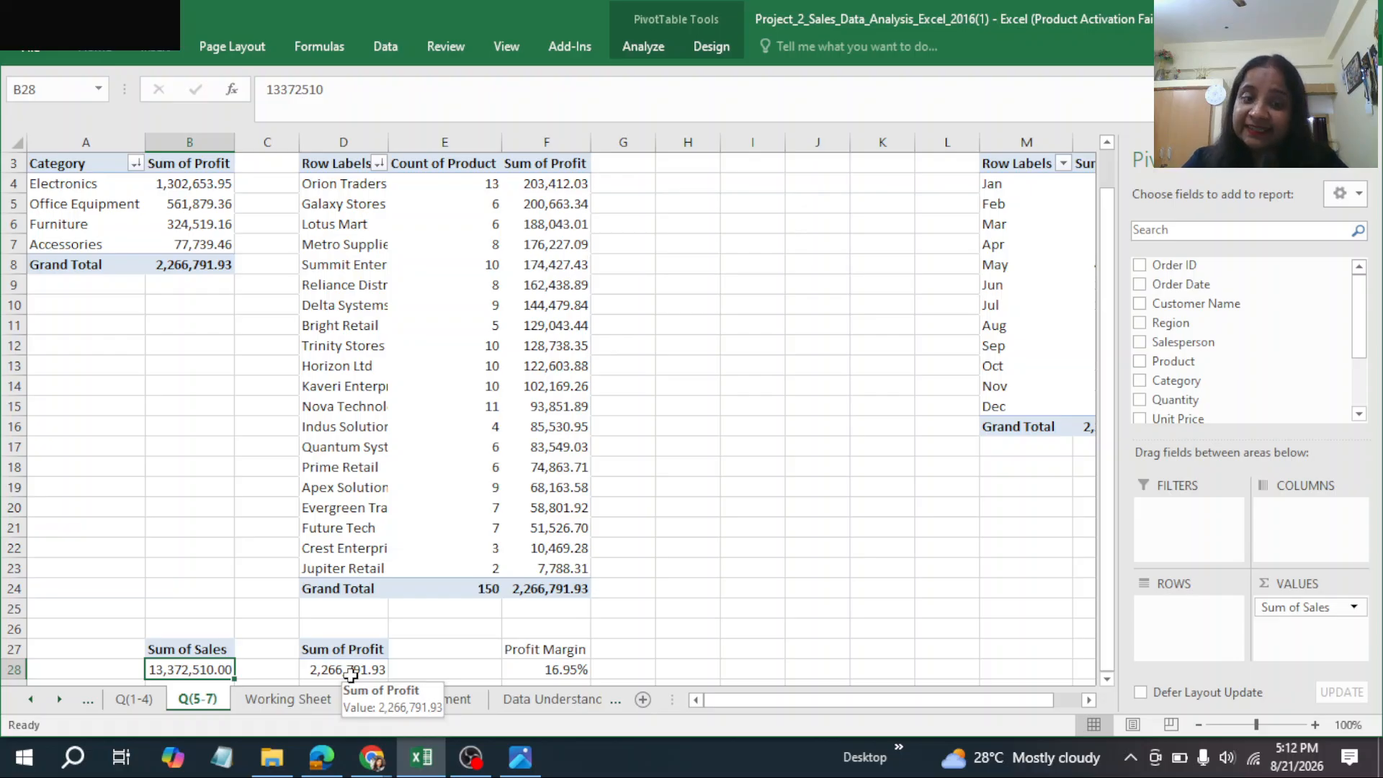
click(542, 670)
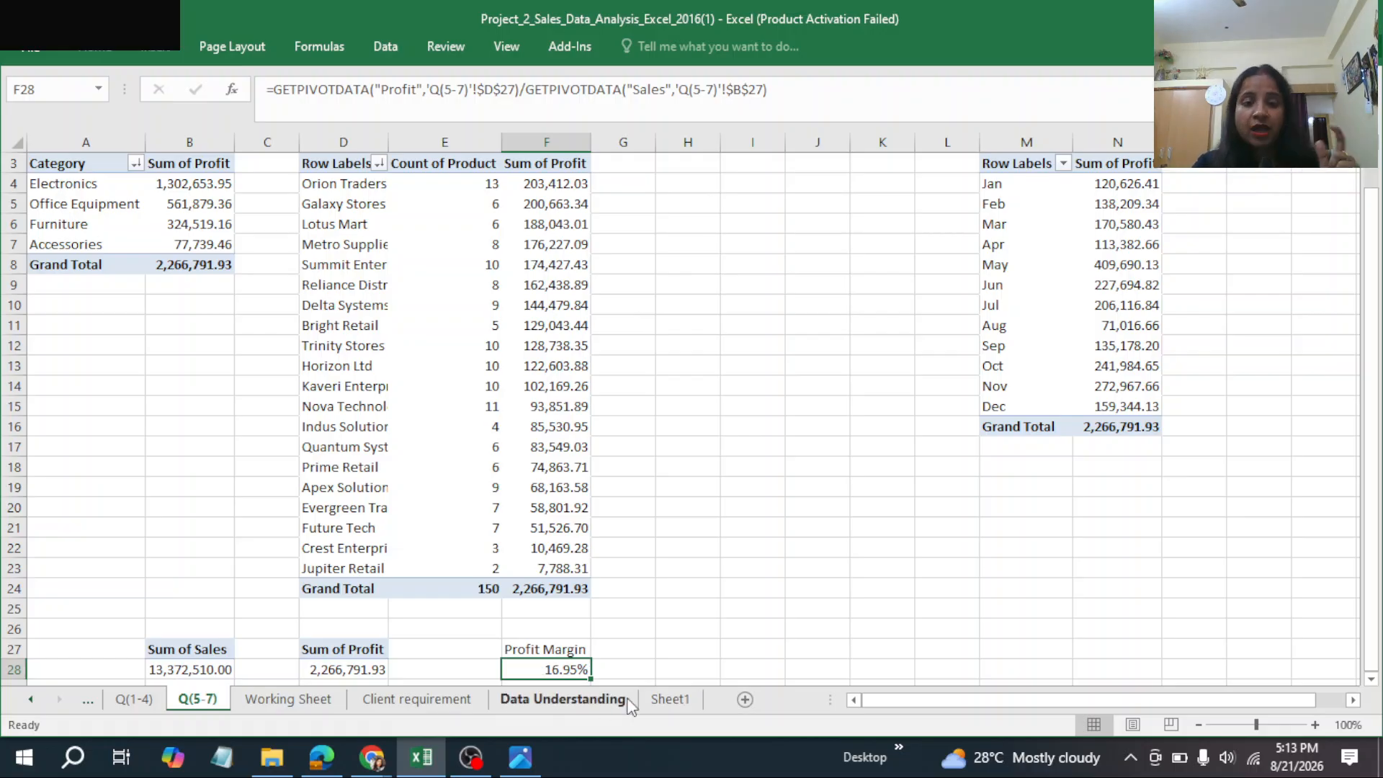
Step: On the Sales Performance Dashboard in Sheet1, examine the Sales & Profit by Region and Sales & Profit by Salesperson charts
click(677, 699)
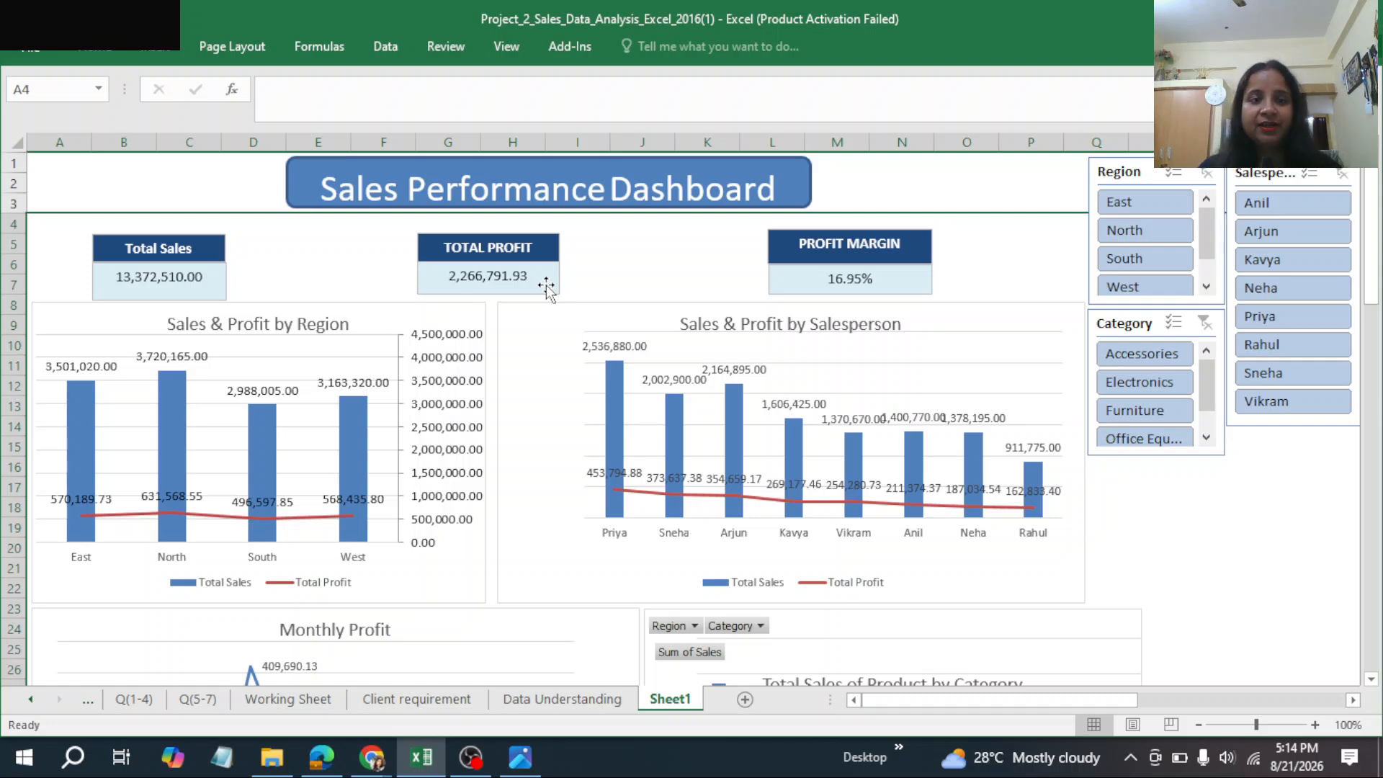
click(311, 359)
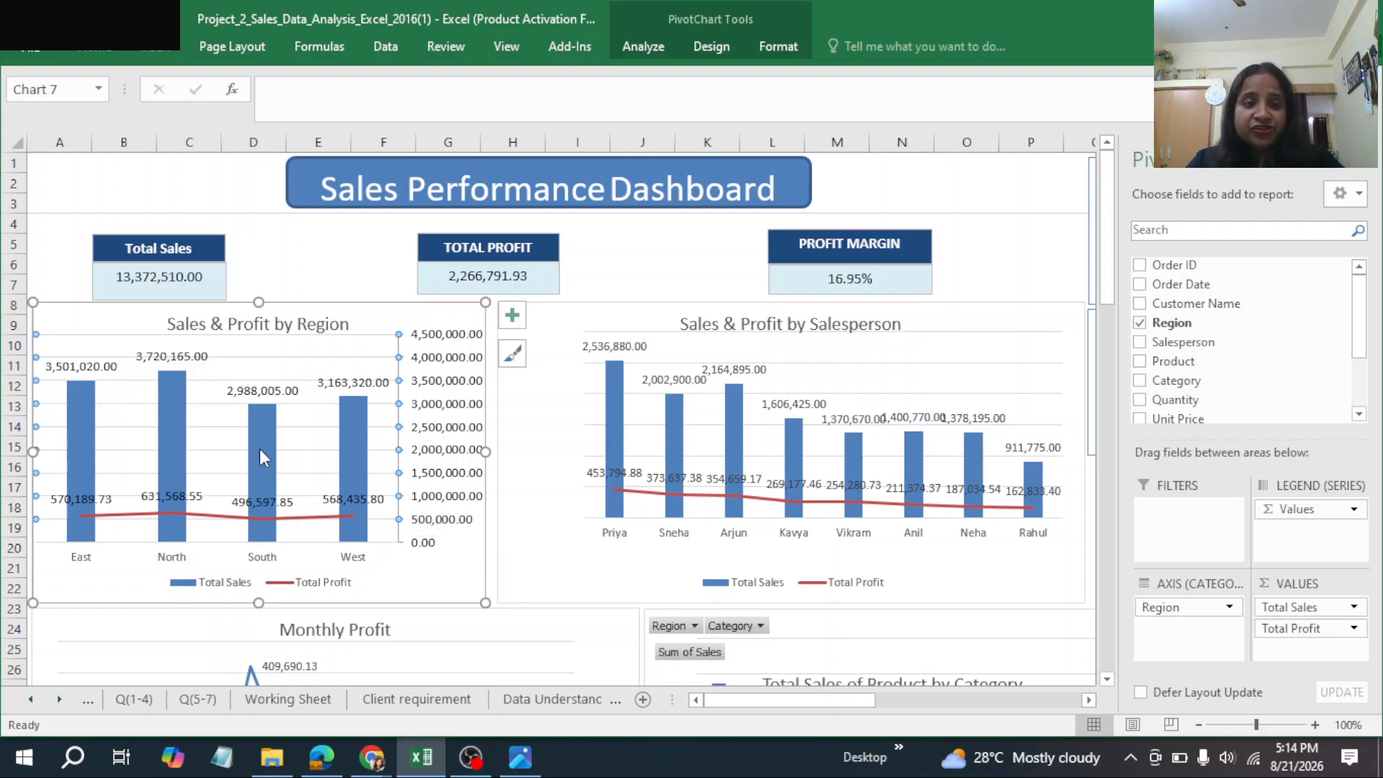
mouse_move(260, 450)
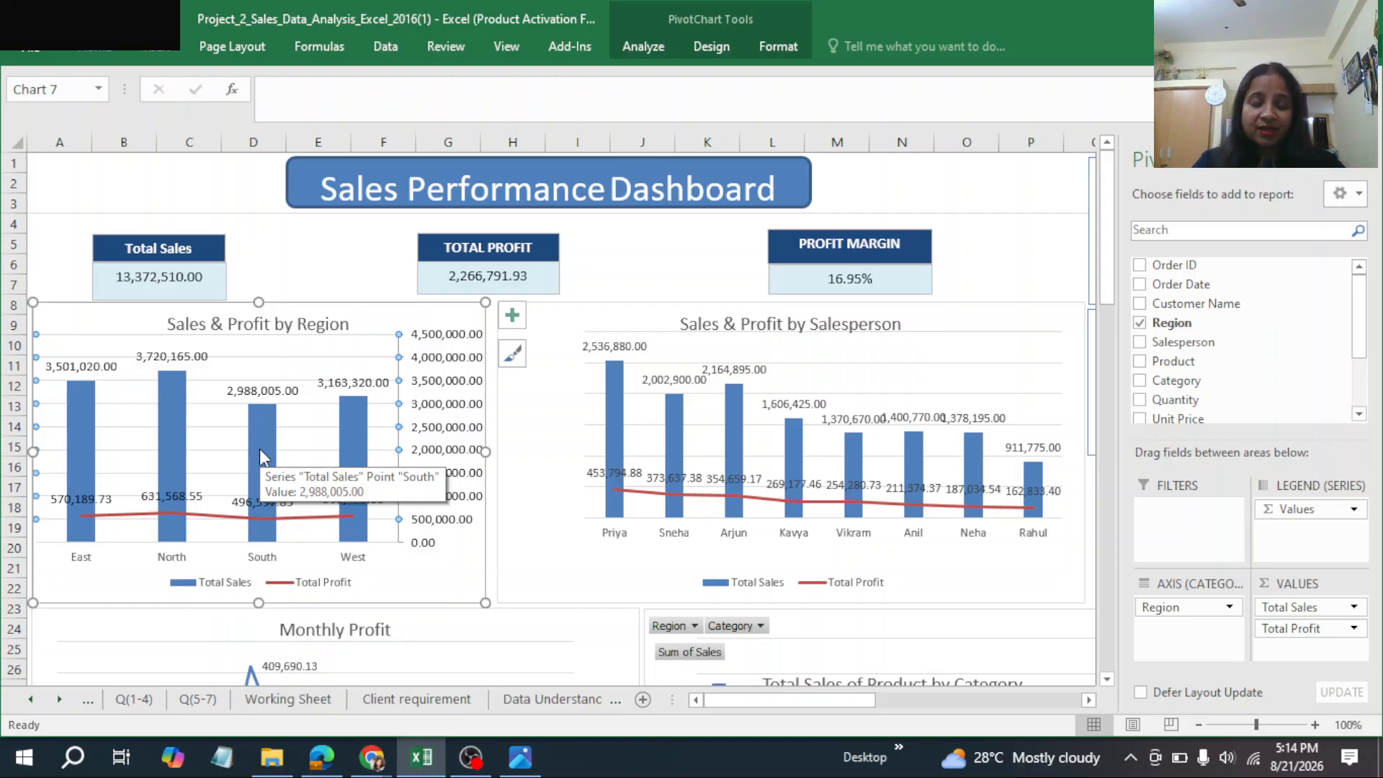
mouse_move(353, 520)
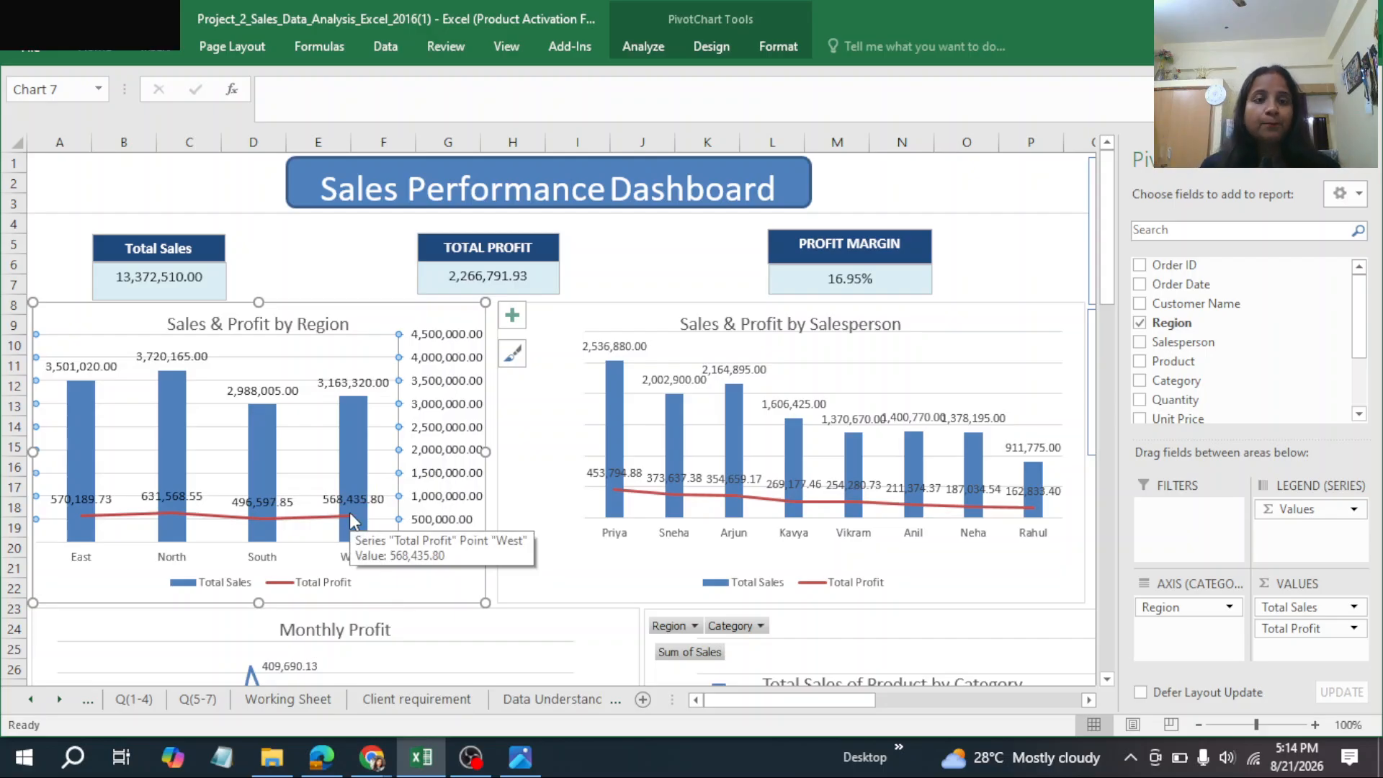
click(872, 367)
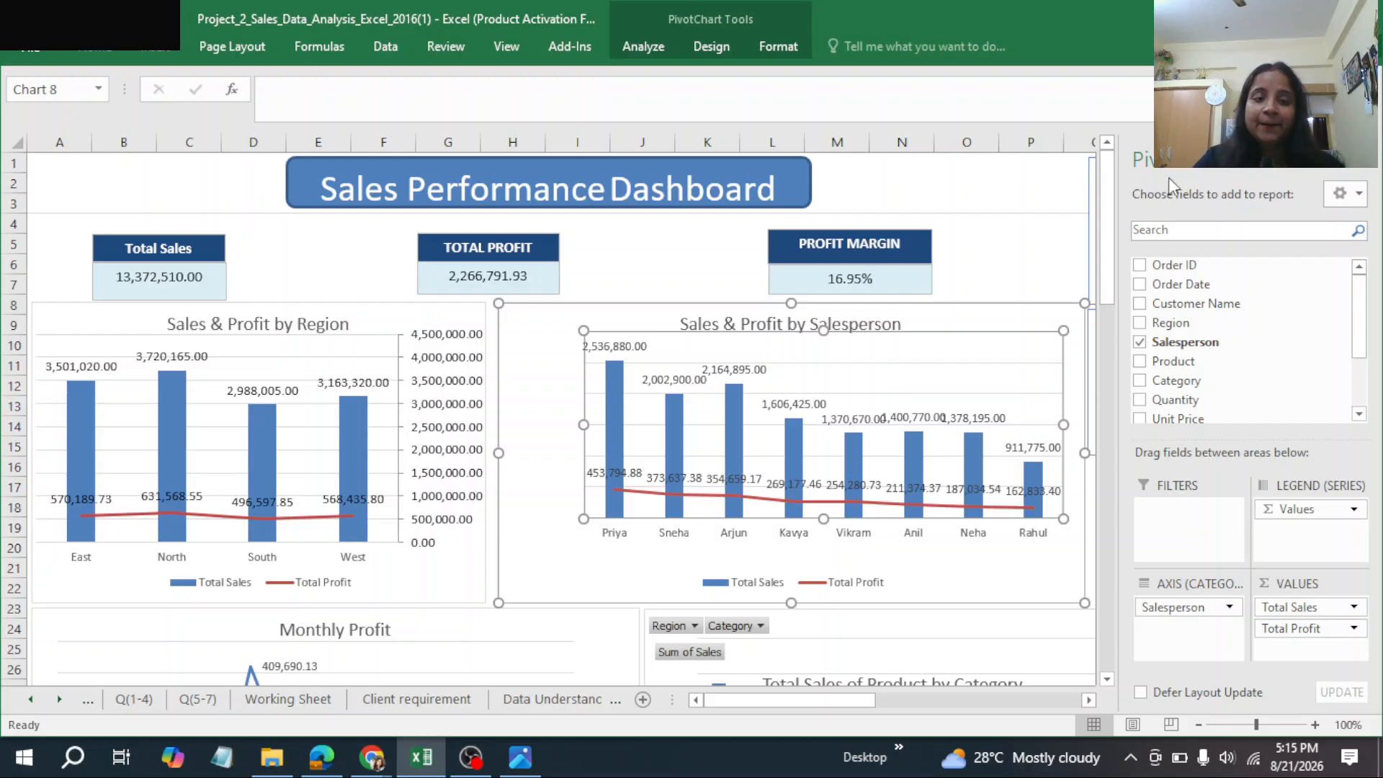
Step: Filter the Total Sales of Product by Category chart on the dashboard to a single region
drag(1110, 227, 1115, 343)
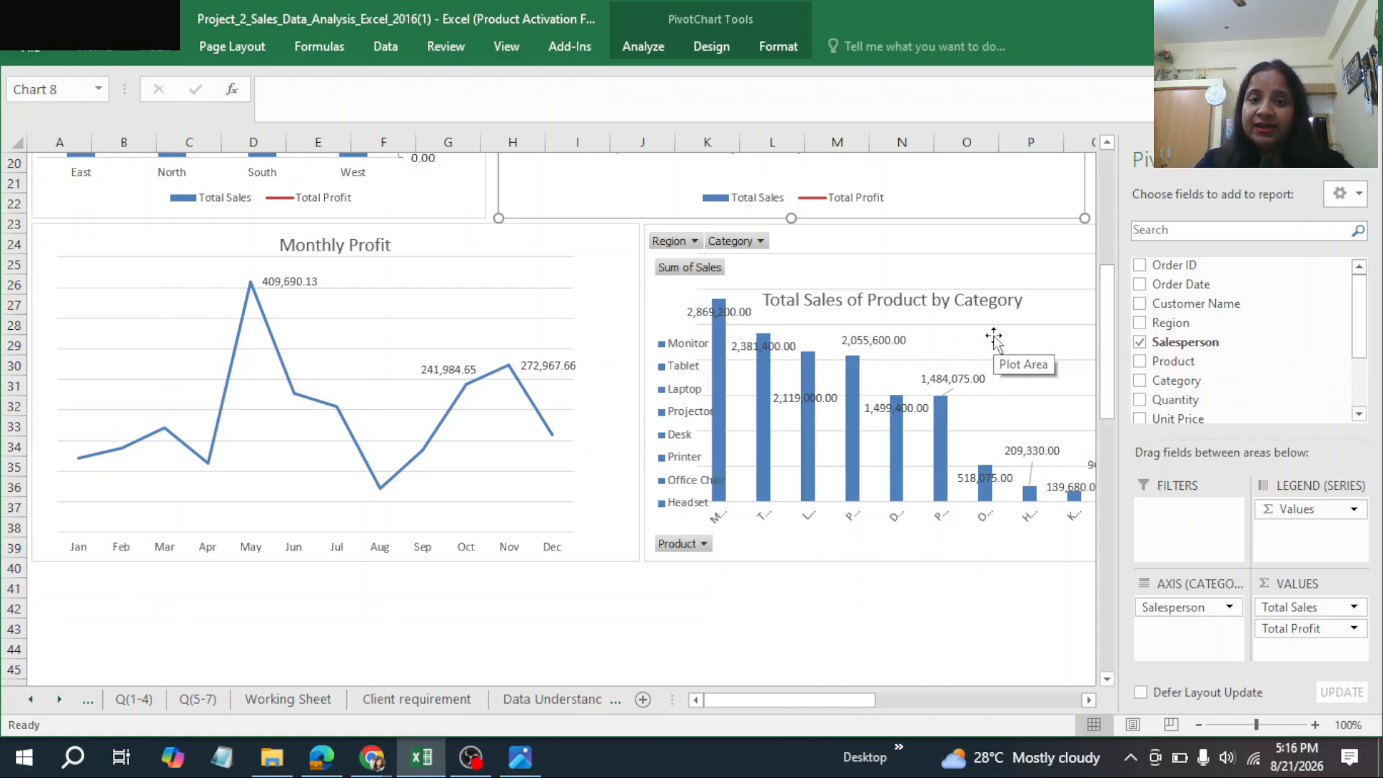
click(695, 241)
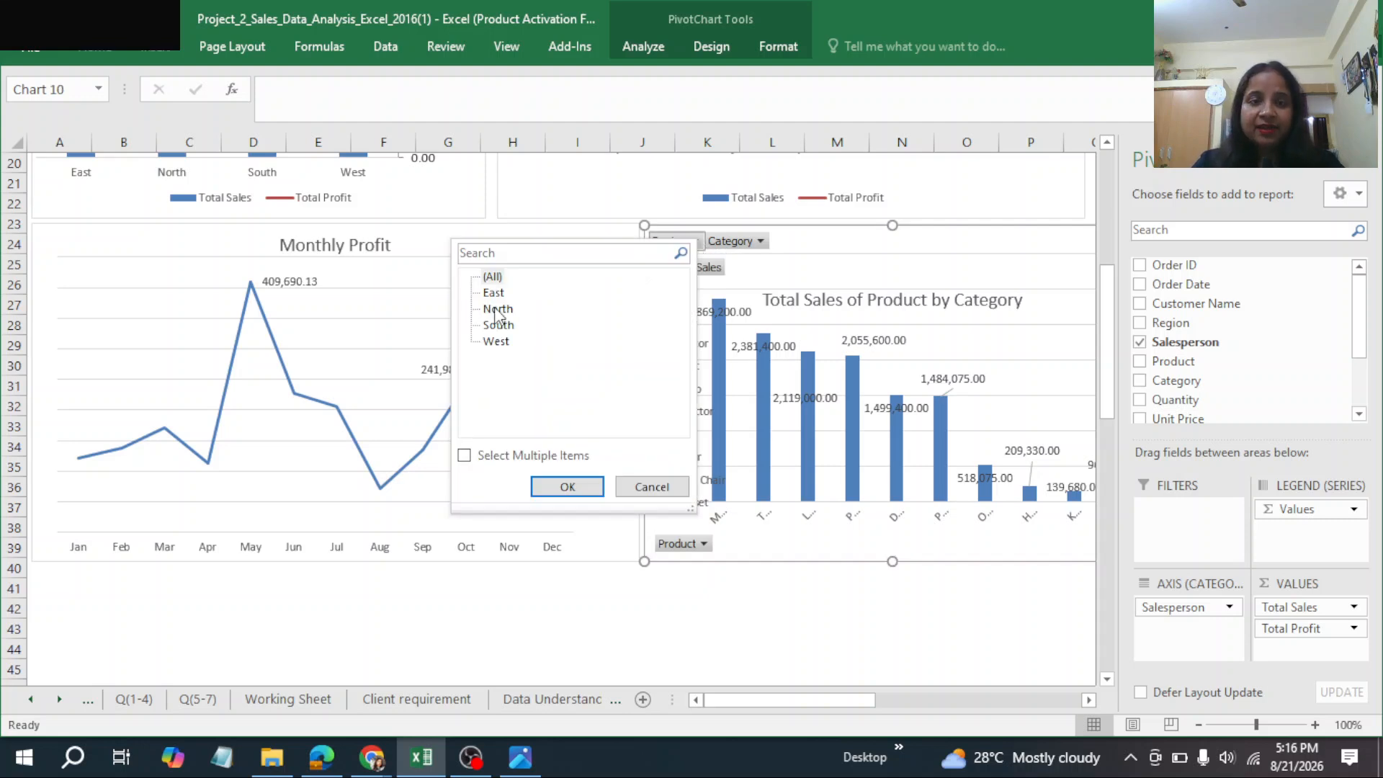
click(566, 487)
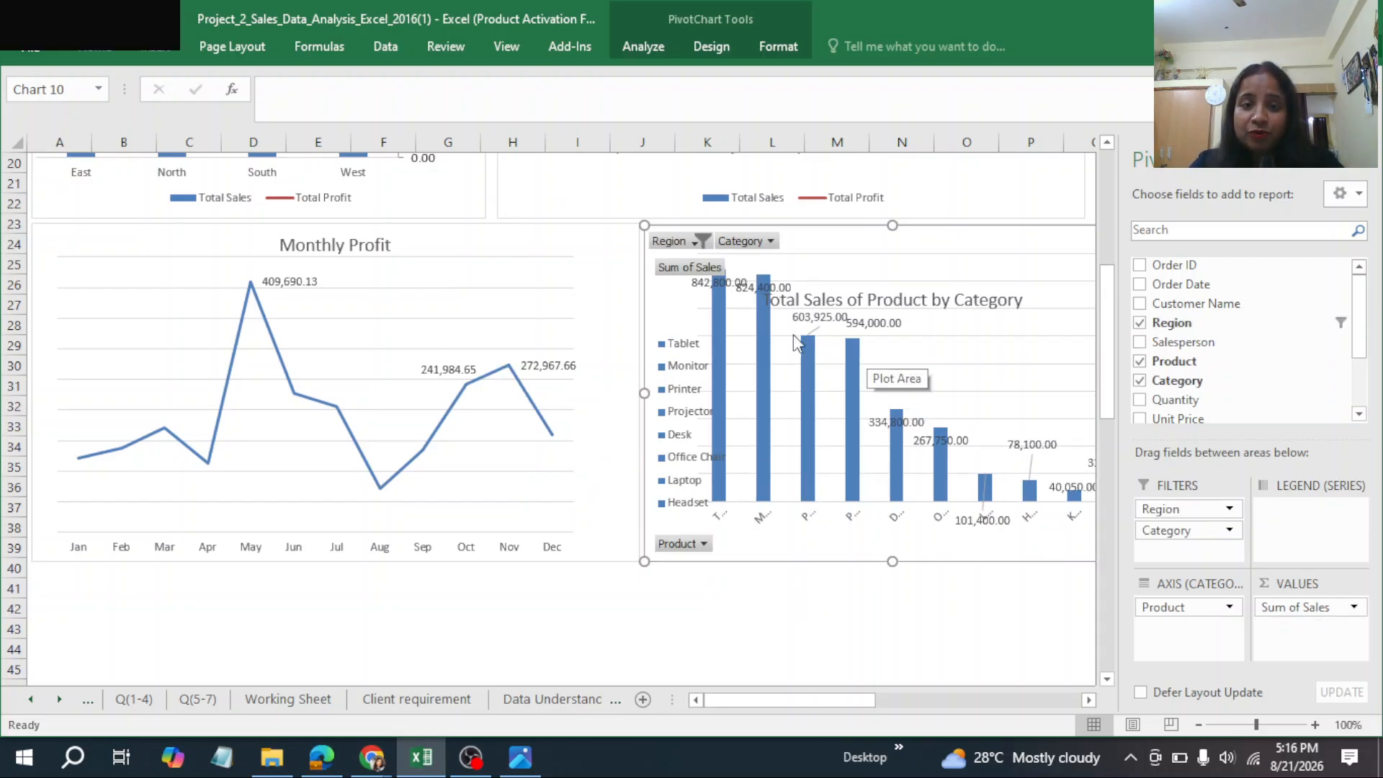
Step: Reset the Region filter of the Total Sales of Product by Category chart to (All)
click(697, 243)
click(493, 279)
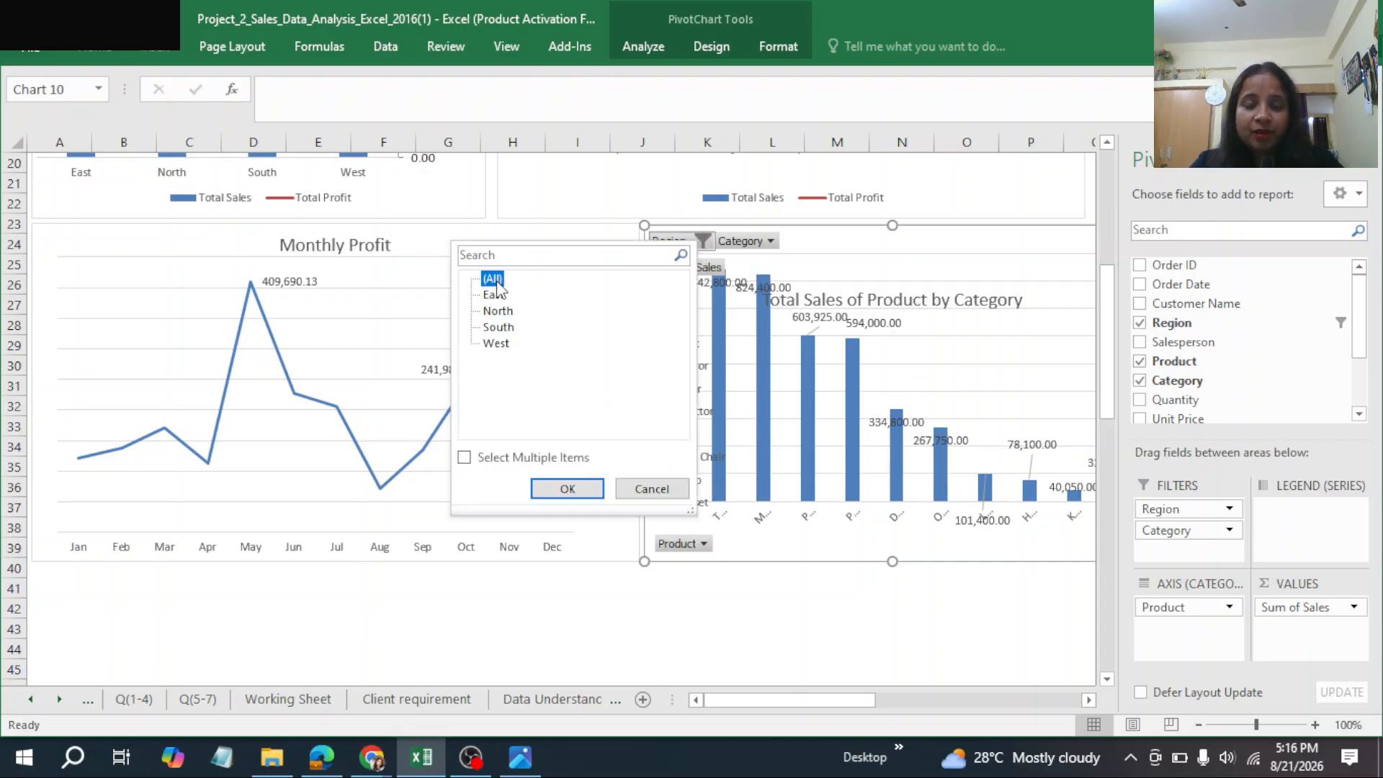
click(565, 489)
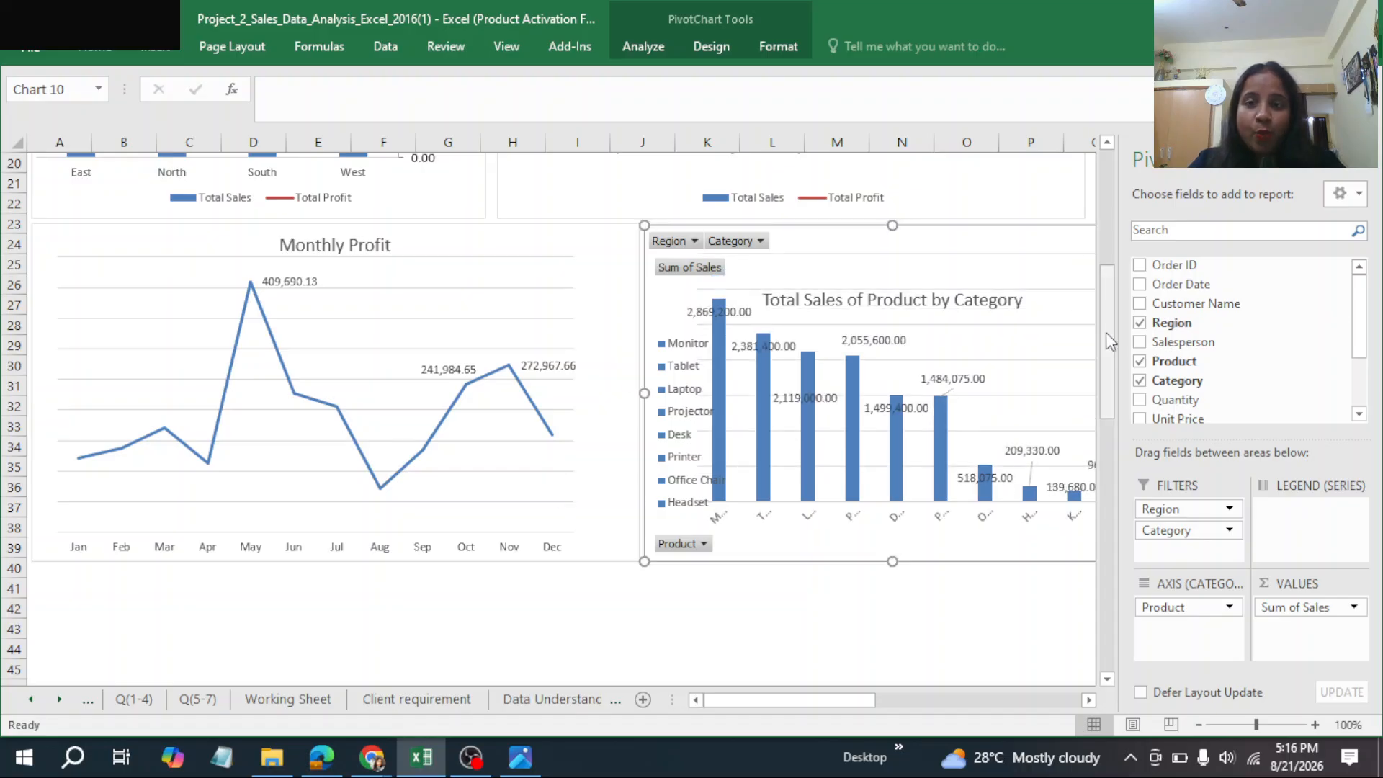
Step: Use the dashboard's Region slicer to show only East in the Sales & Profit by Region chart
drag(1105, 331, 1112, 198)
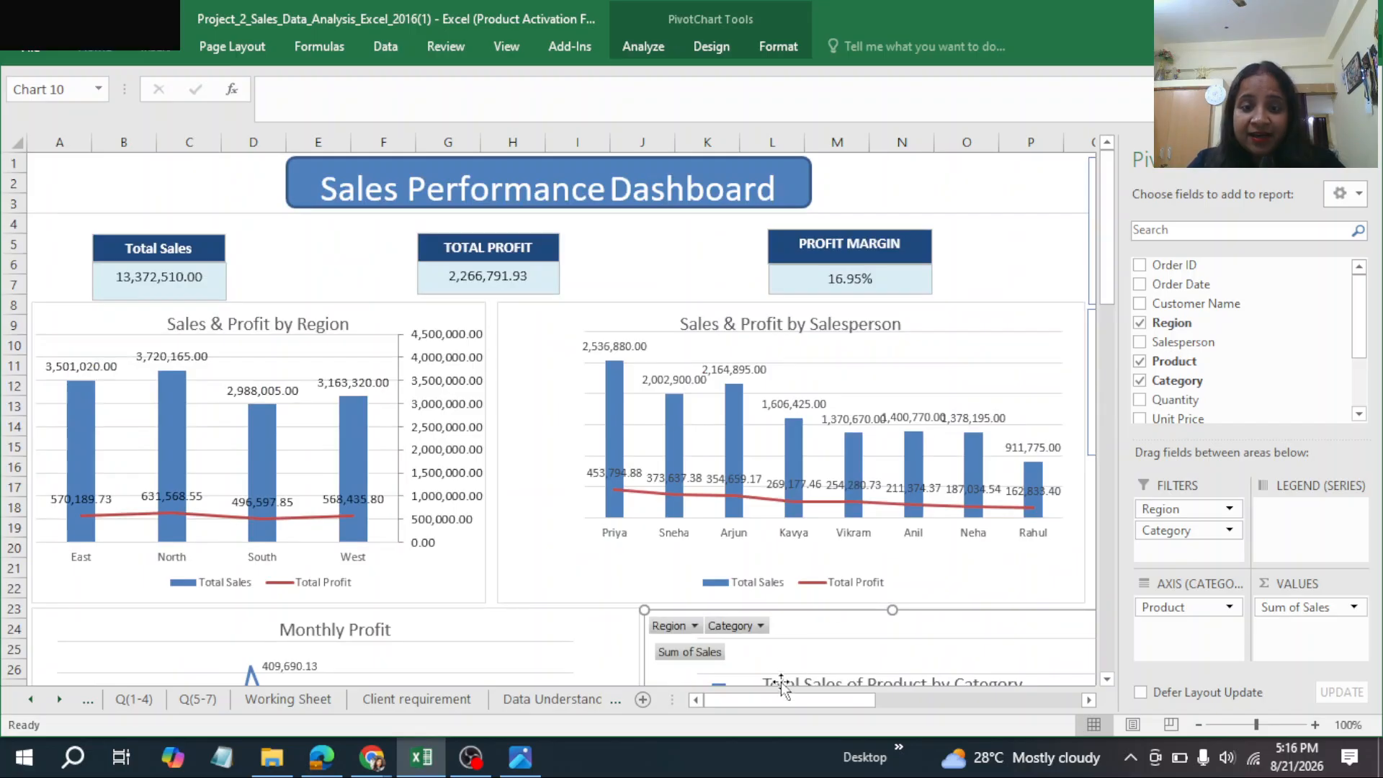
drag(779, 695, 828, 700)
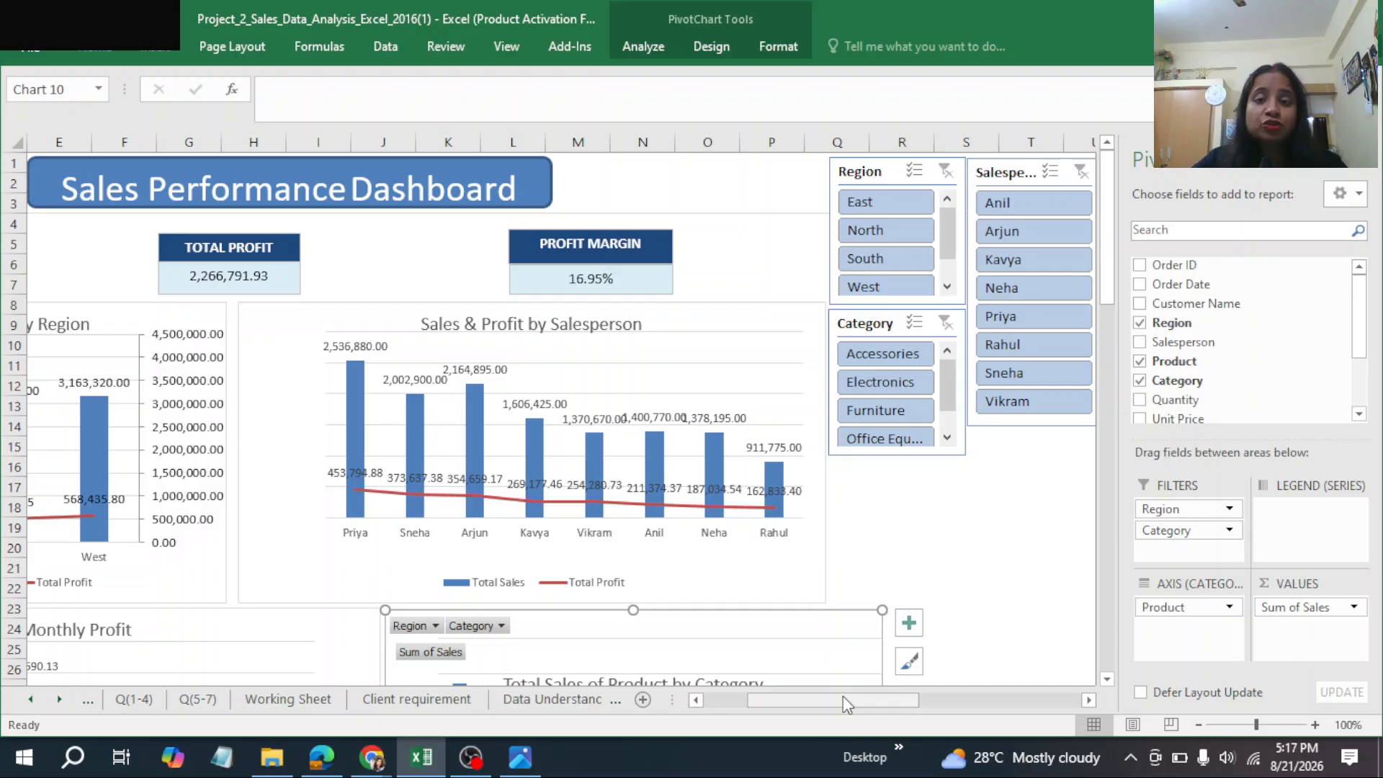
click(864, 204)
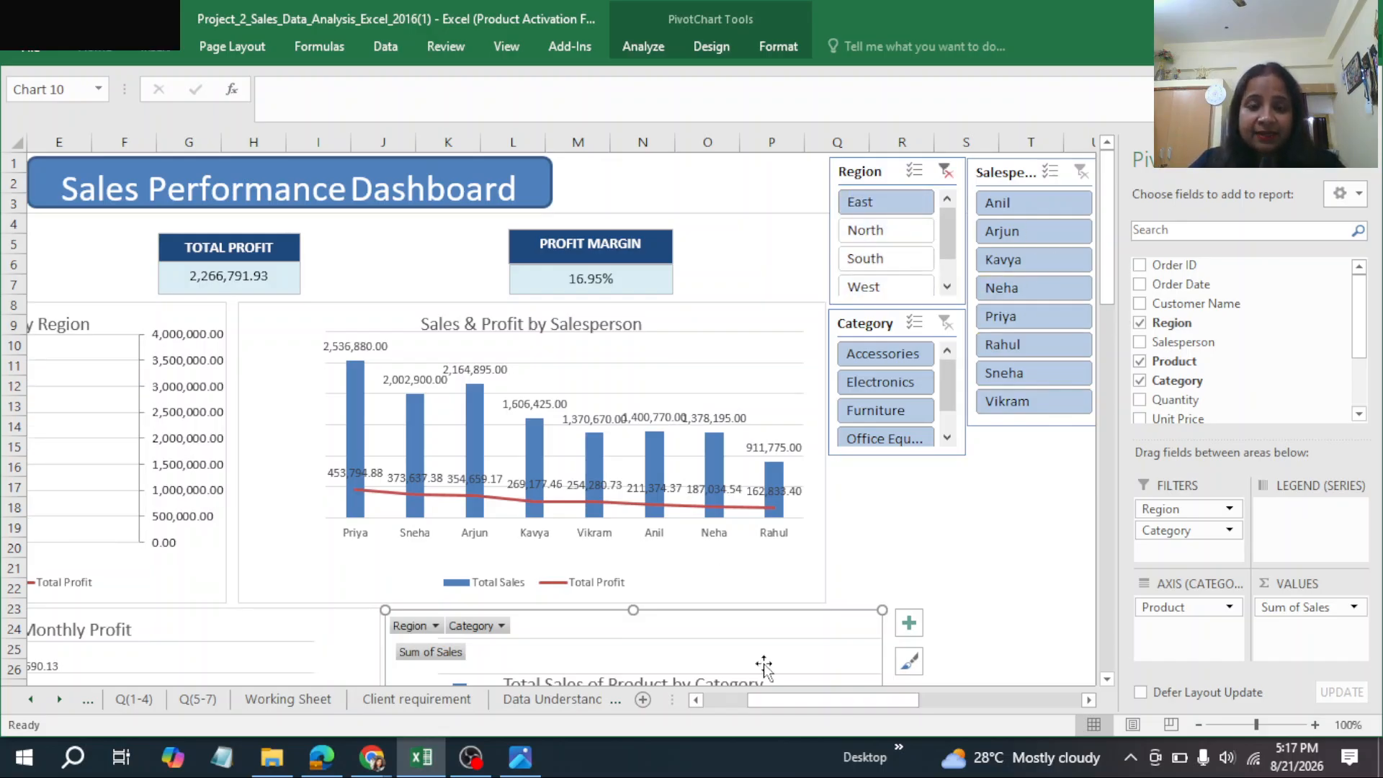
drag(770, 694, 715, 695)
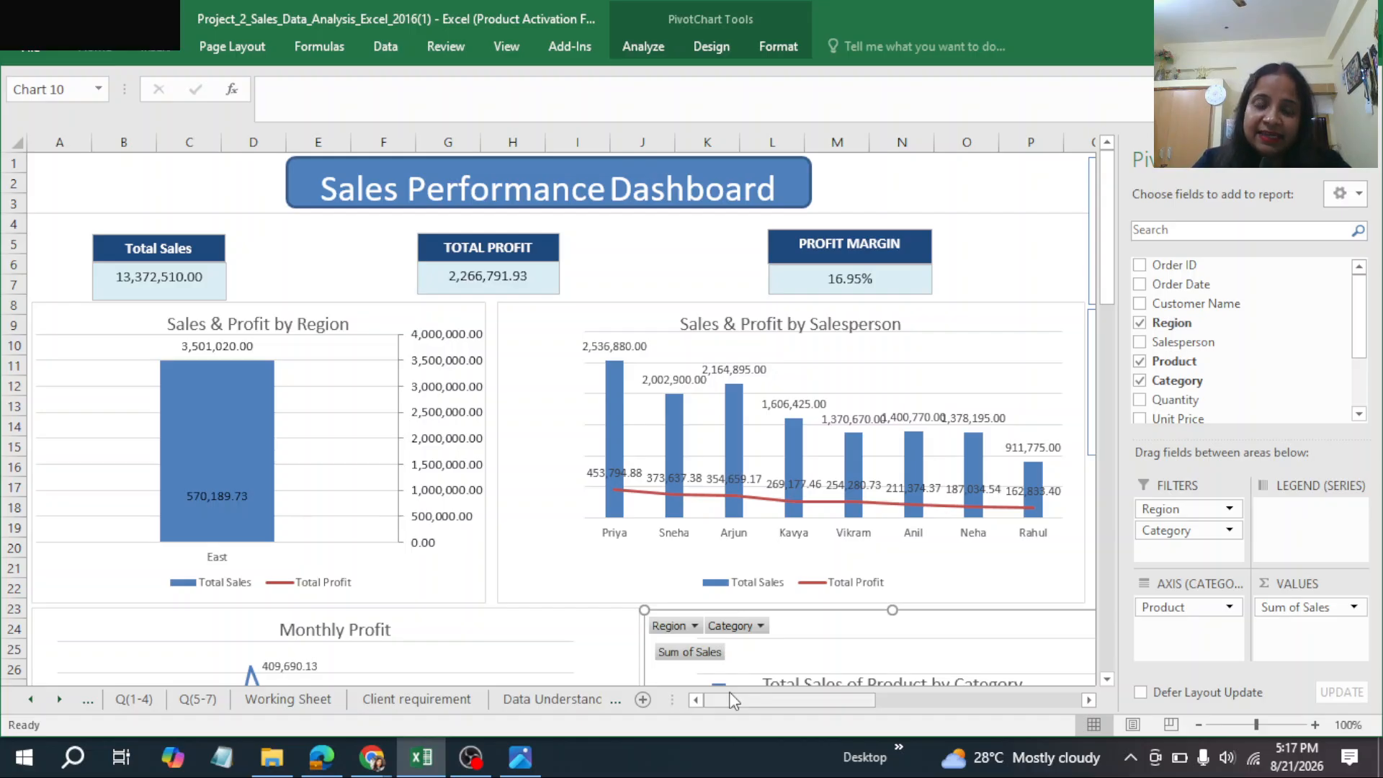
Step: Clear the Region slicer's filter and view the Sales & Profit by Region chart again
drag(730, 693, 787, 696)
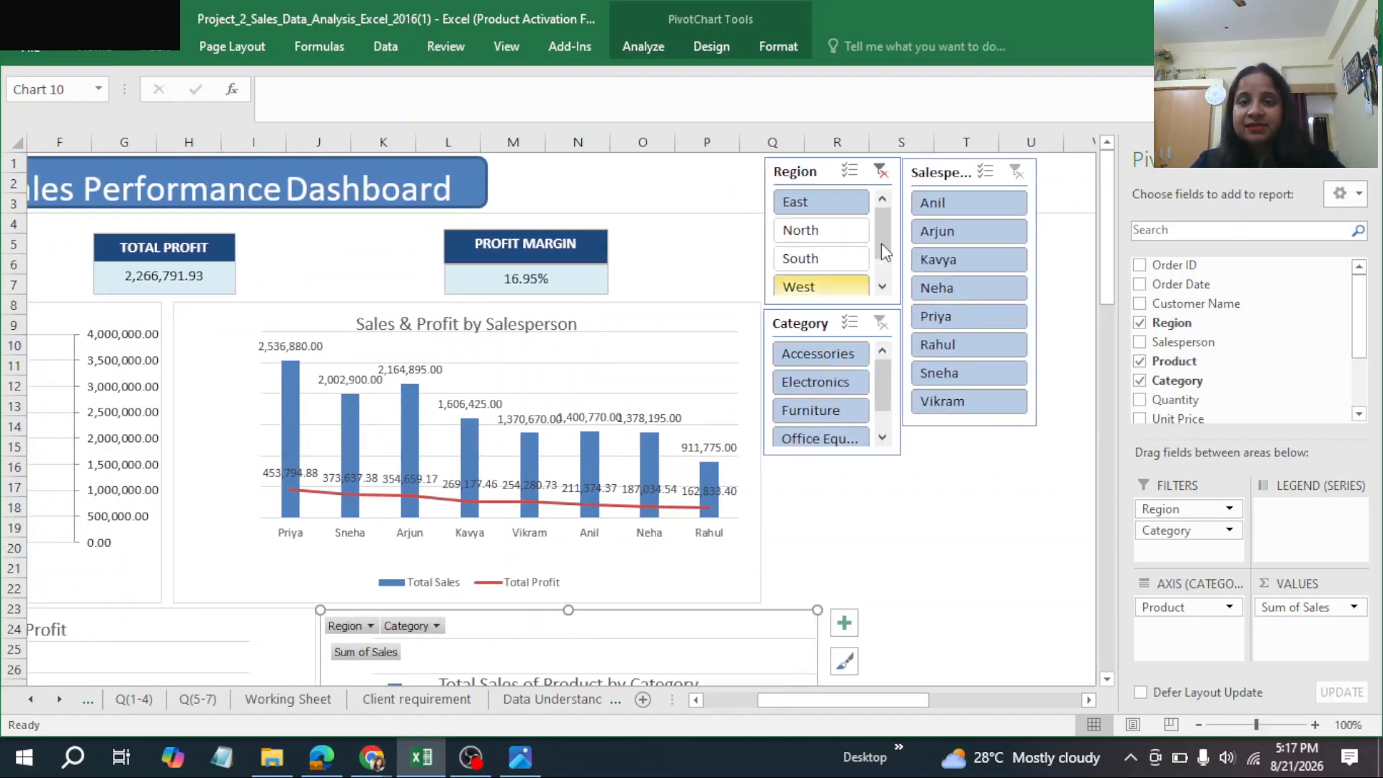
click(881, 173)
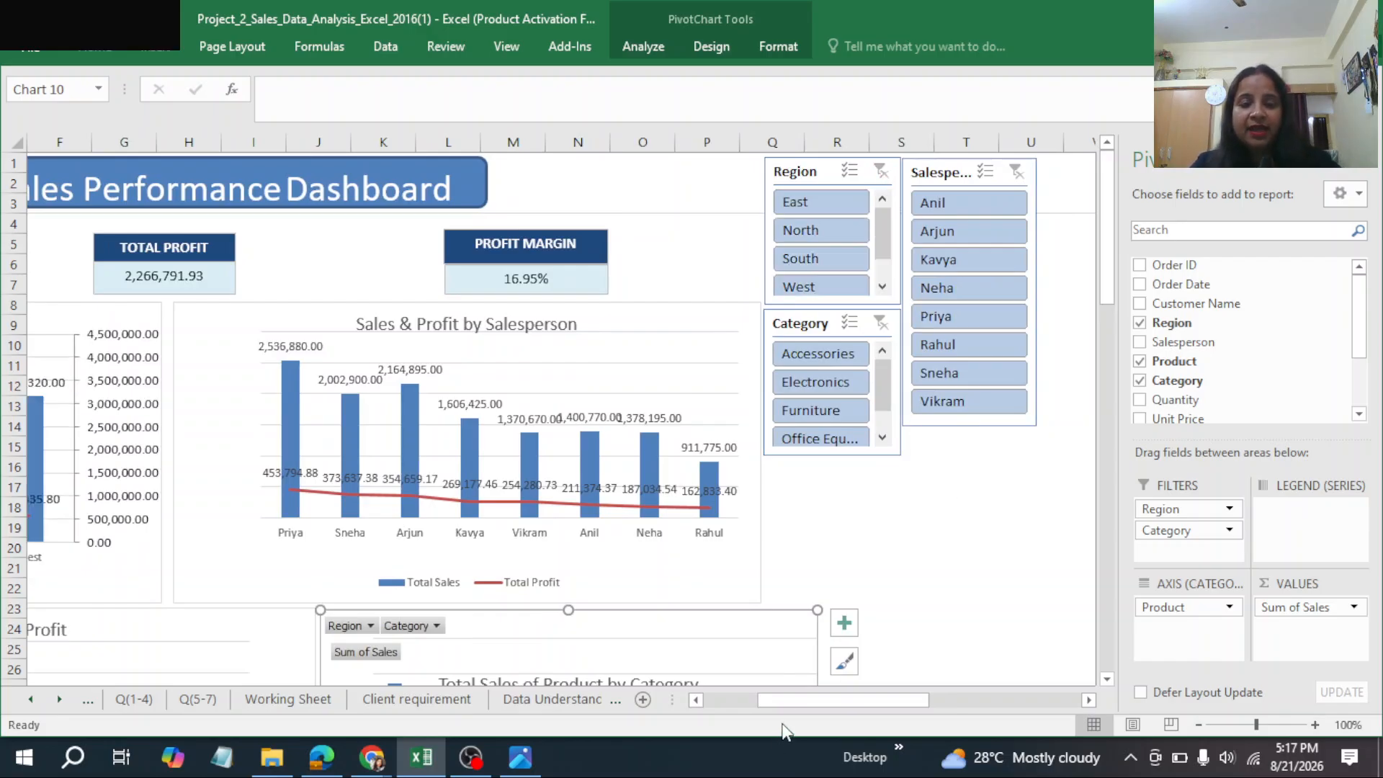
drag(803, 695, 731, 697)
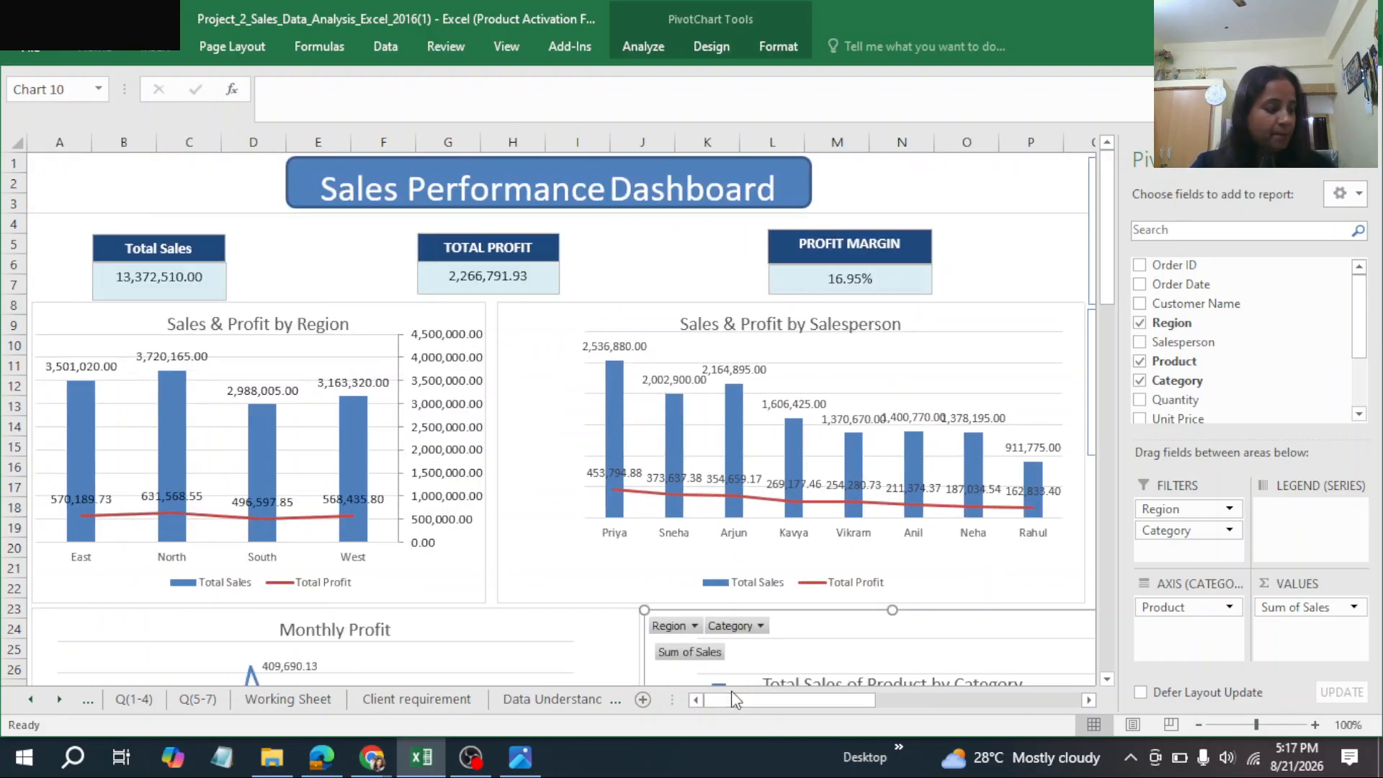